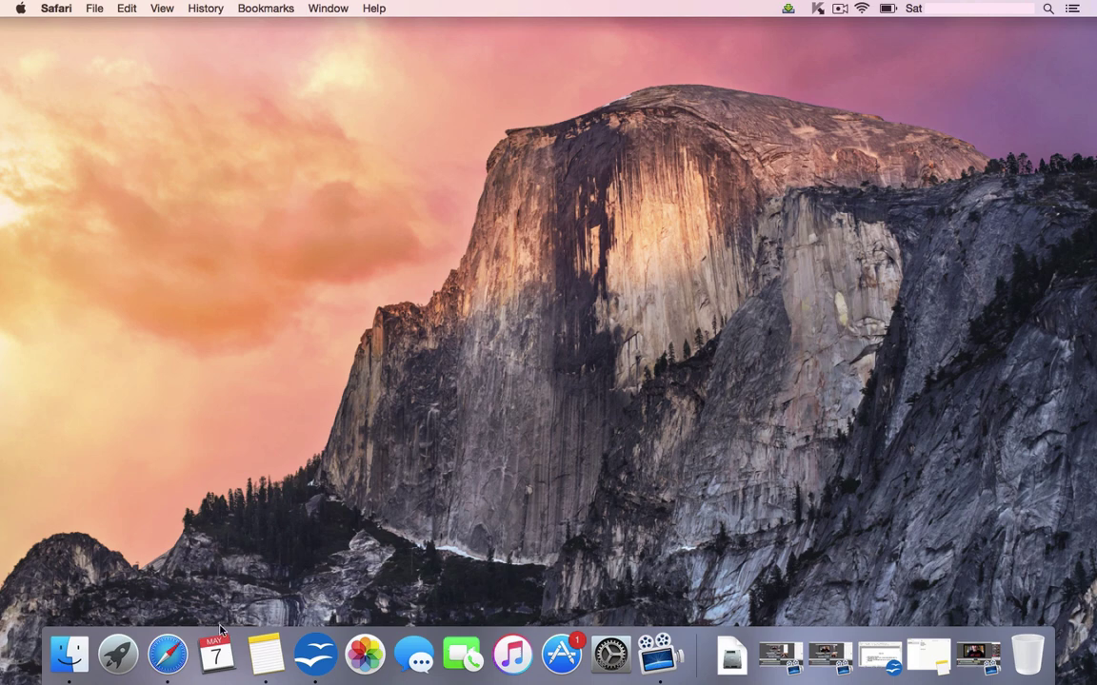
Open a new Safari window and load netflix.com
left_click(167, 655)
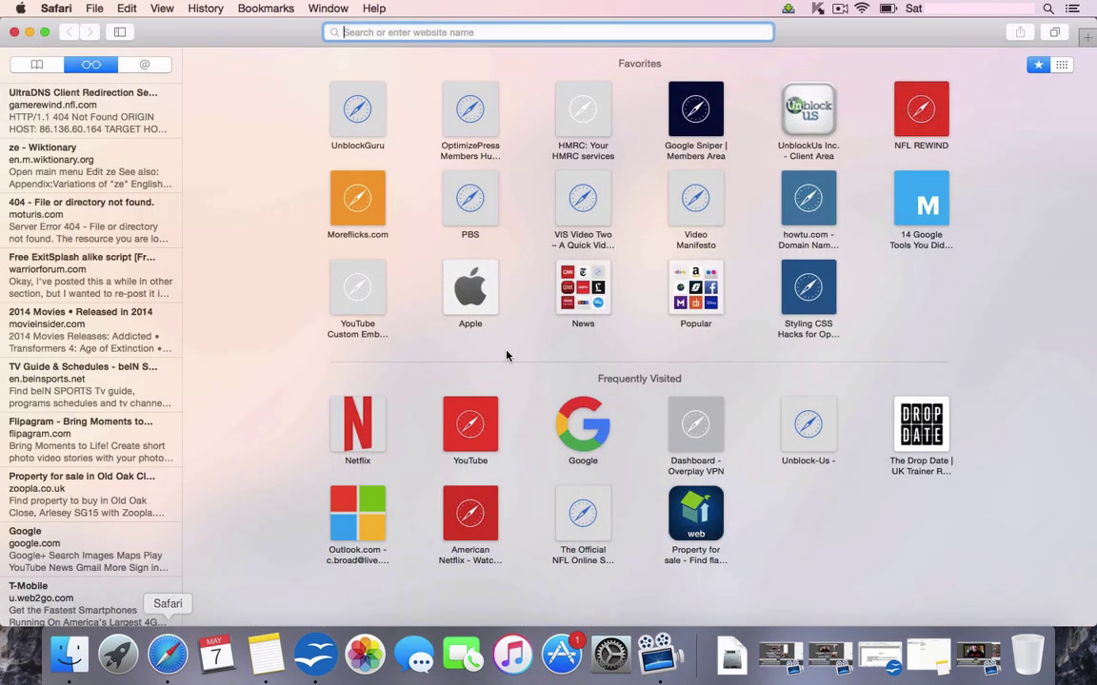
type("netflix.com")
key("Return")
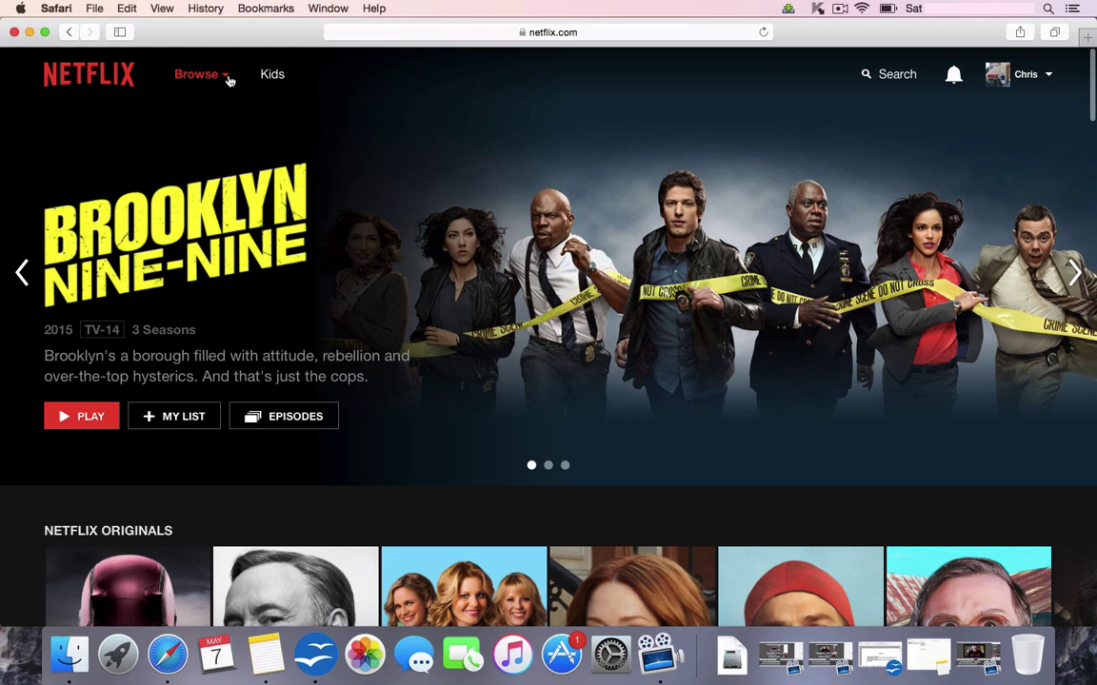
mouse_move(225, 77)
scroll(800, 249, "down", 5)
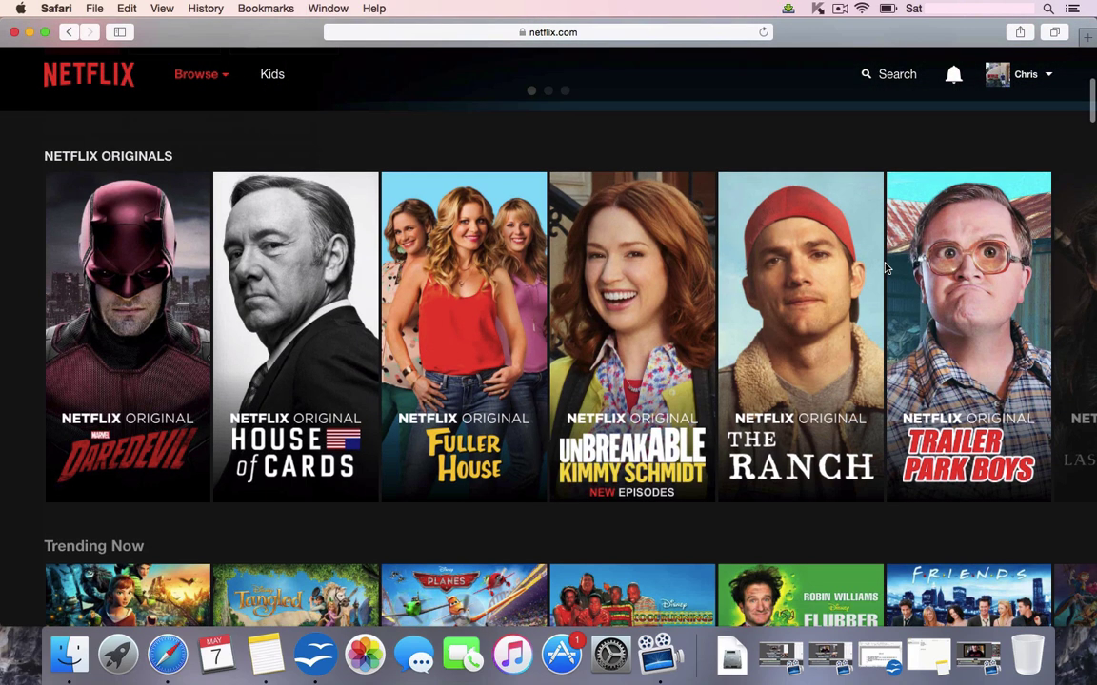
Search Netflix for 'the flash', then 'sons of anar', then 'the original'
left_click(890, 75)
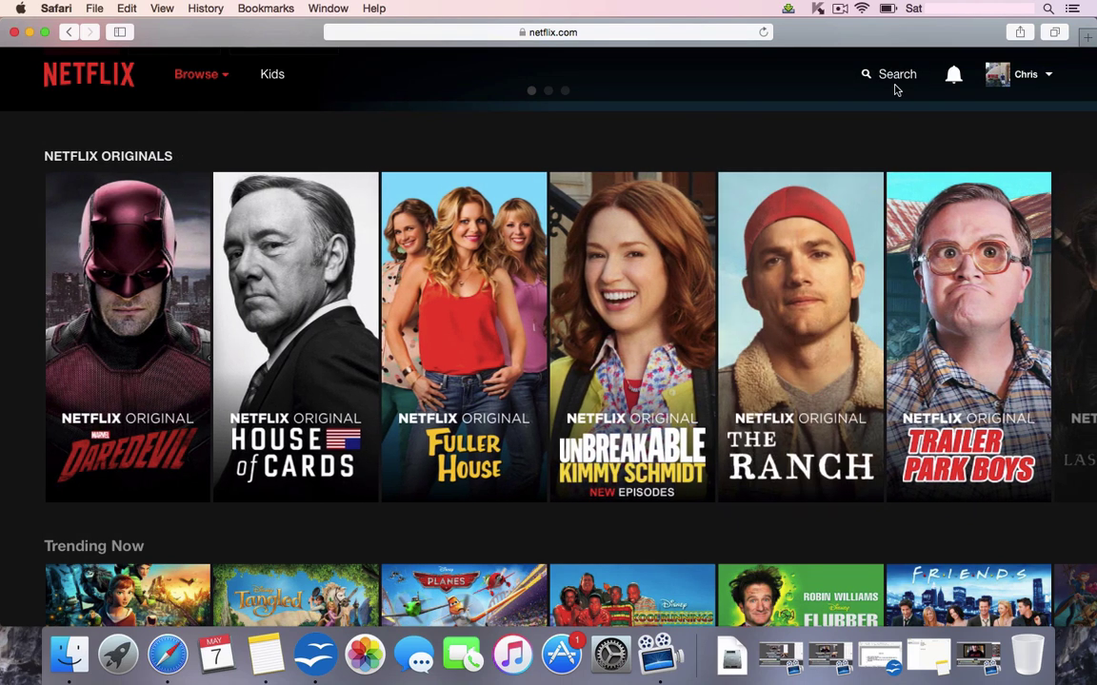
left_click(893, 83)
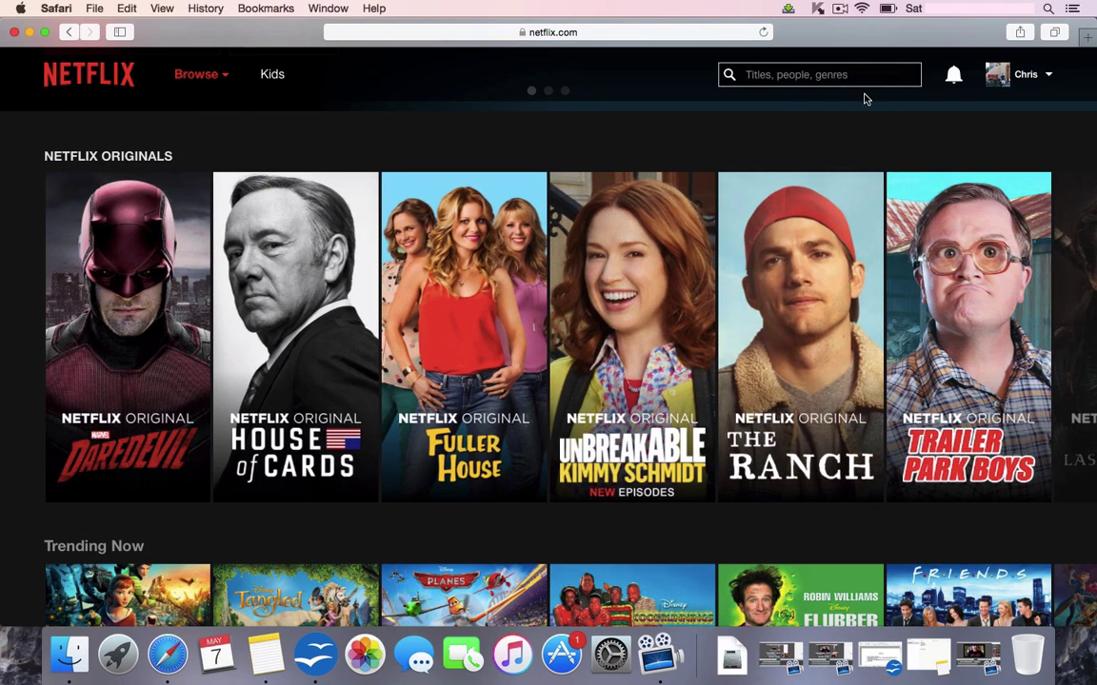
type("the f")
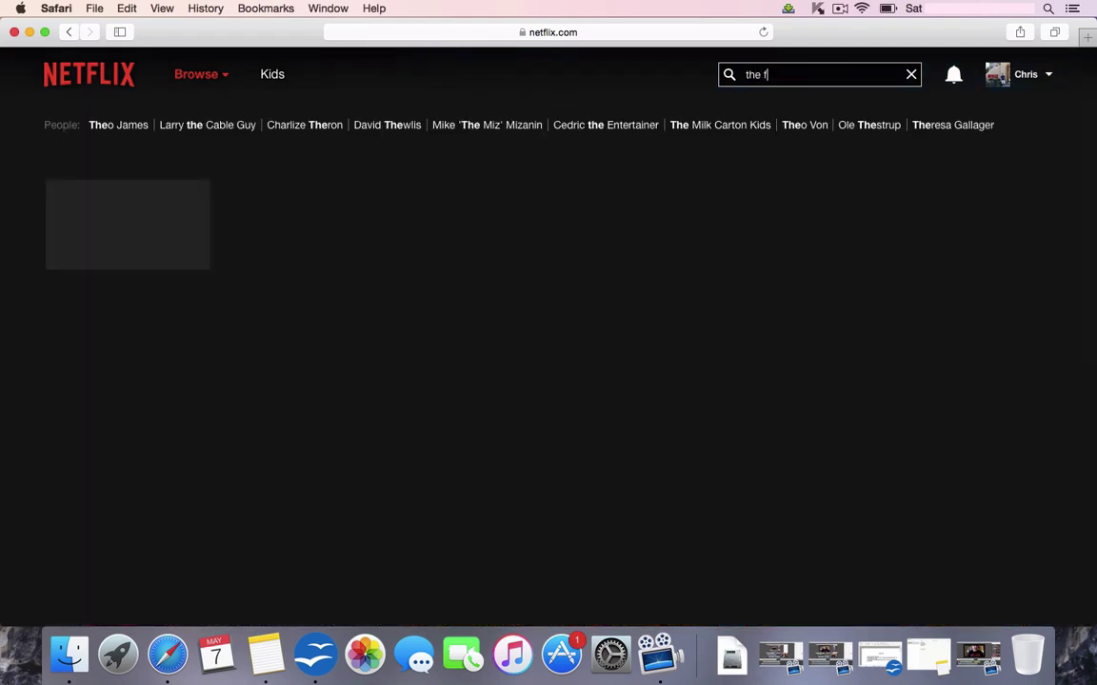
type("lash")
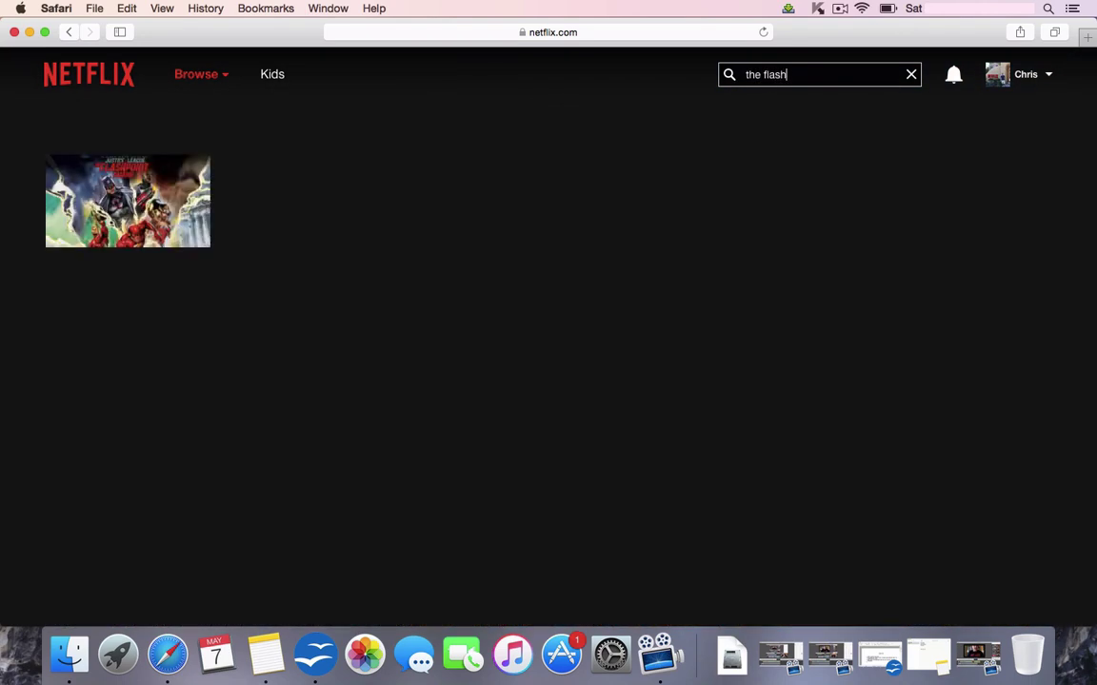
left_click_drag(790, 76, 716, 75)
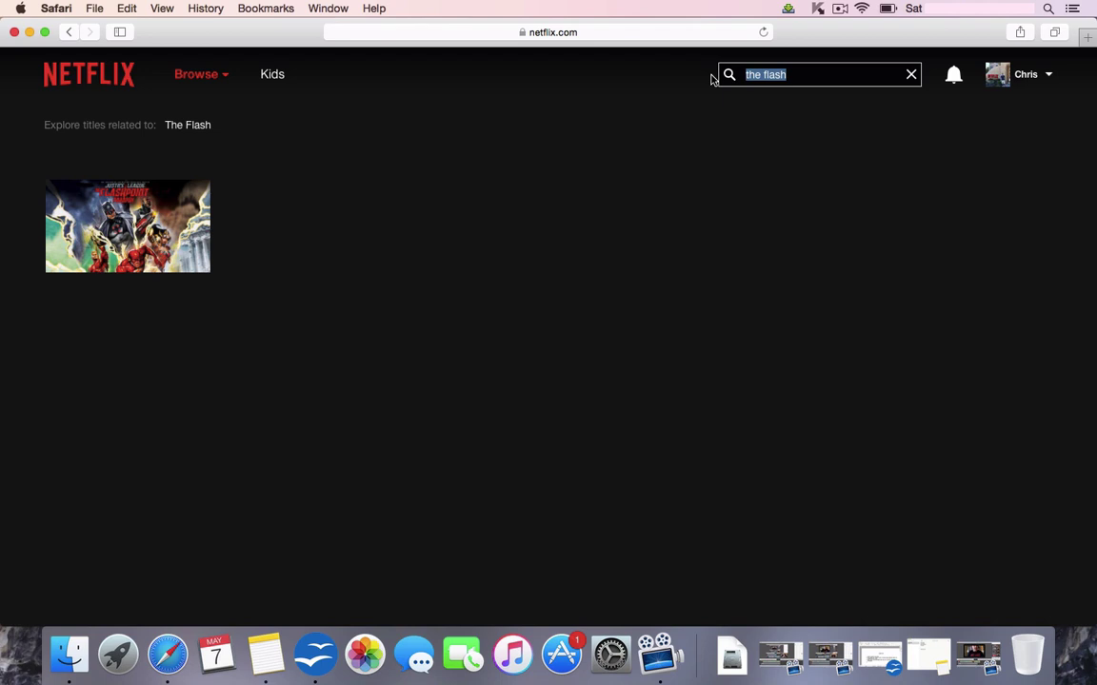
type("sons")
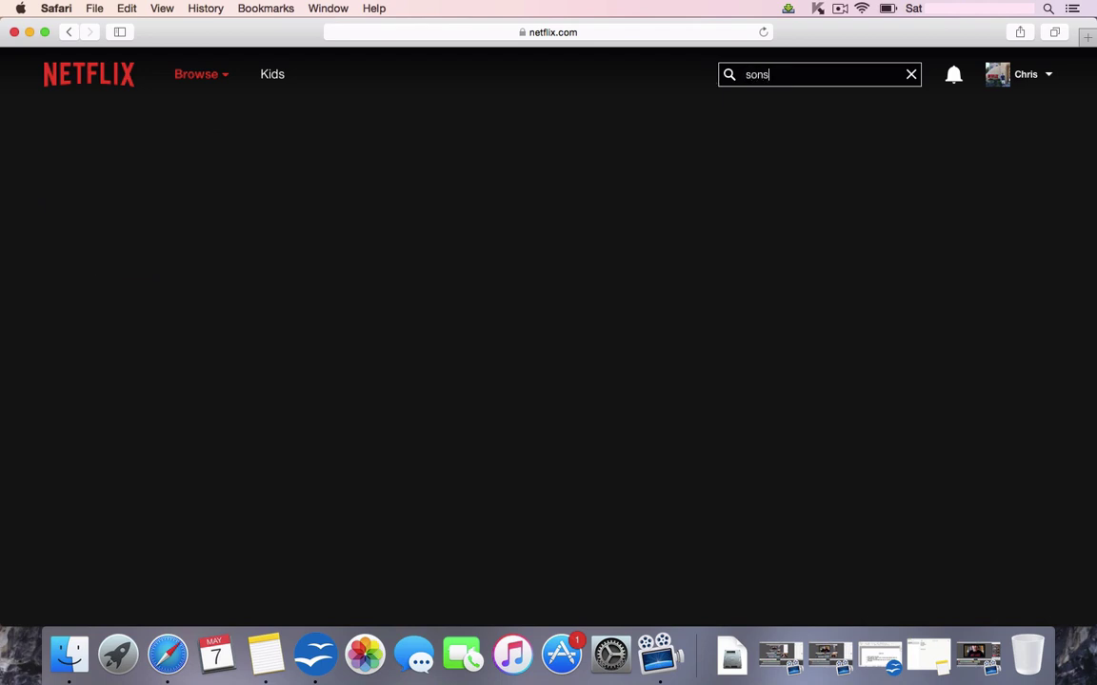
type(" of anar")
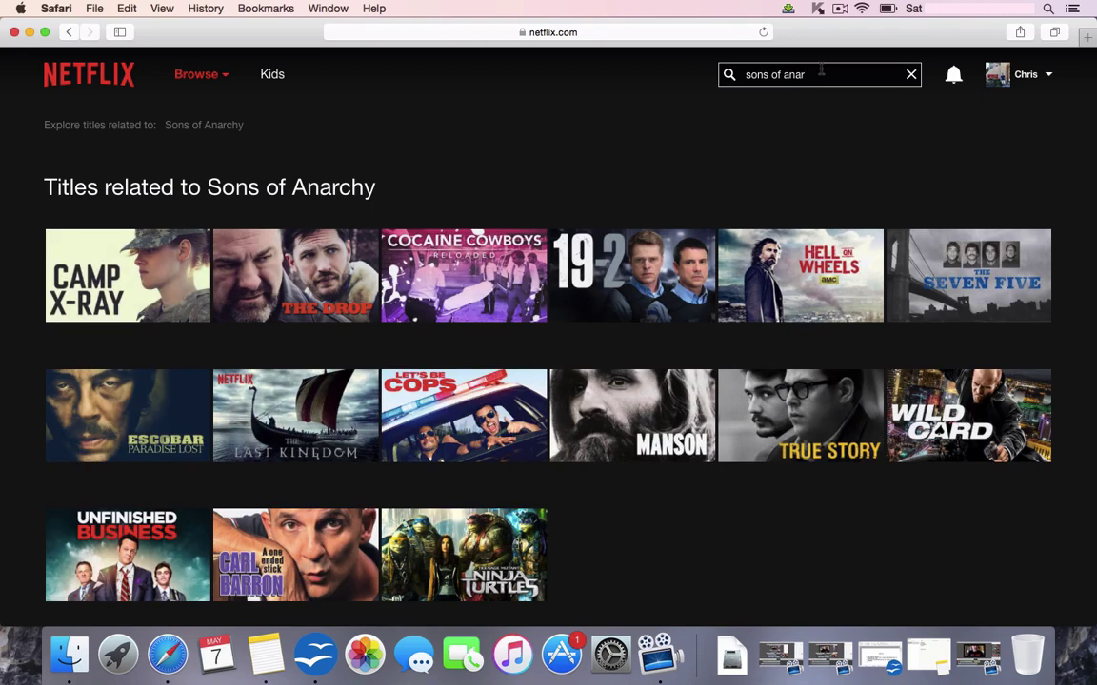
left_click_drag(807, 74, 577, 73)
type("th")
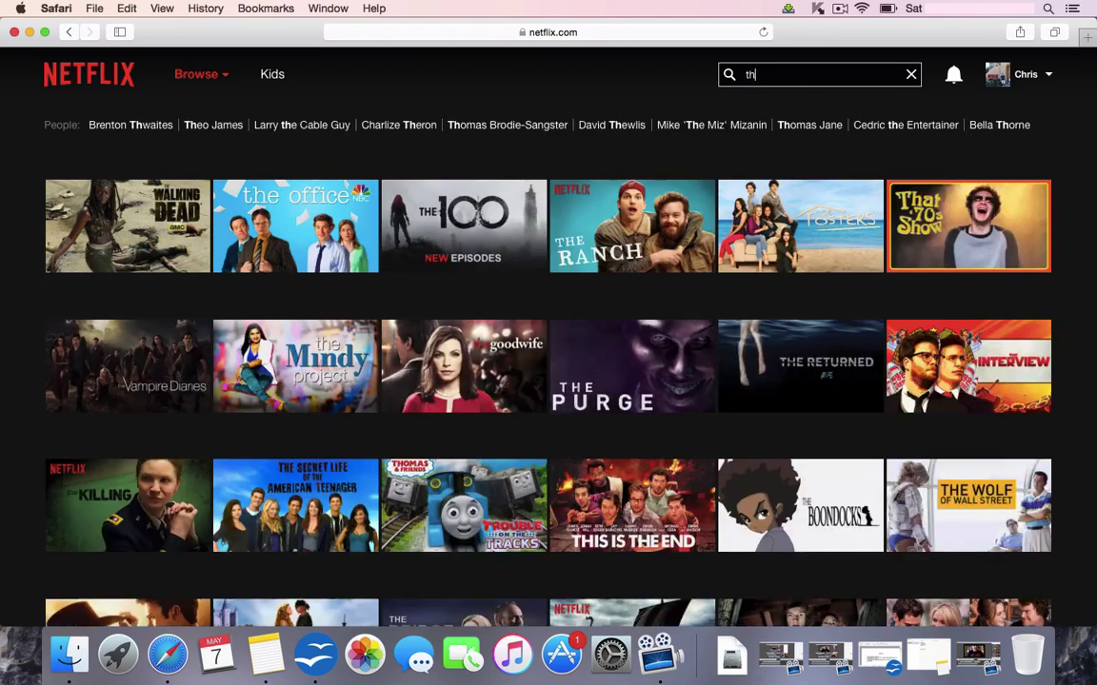
type("e origina")
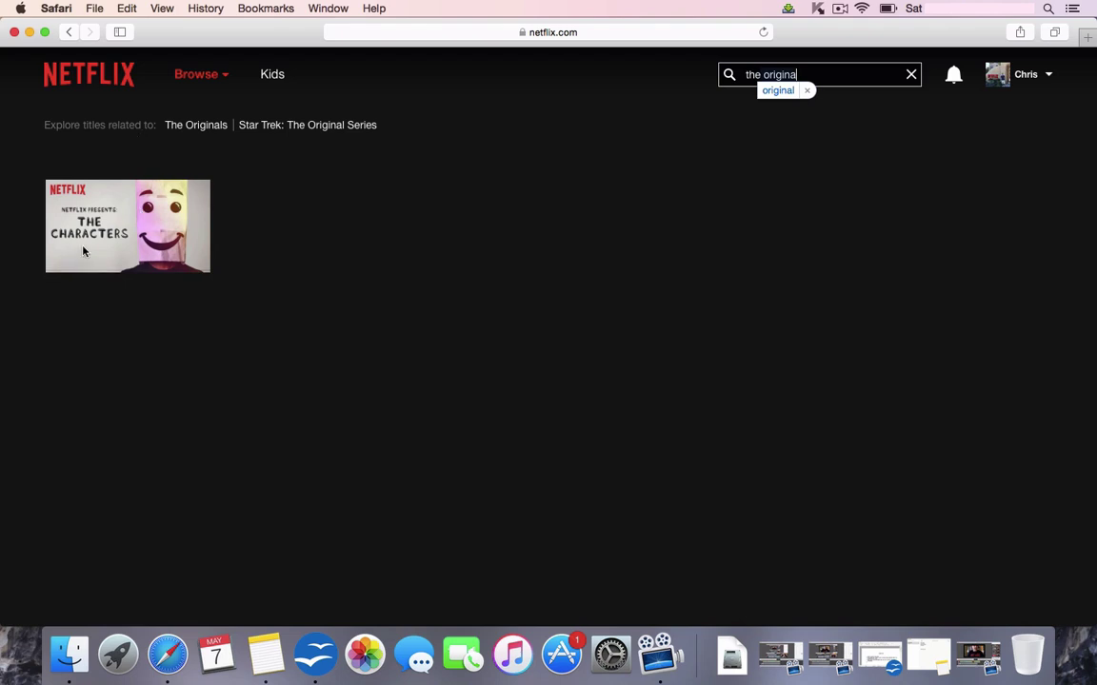
type("l")
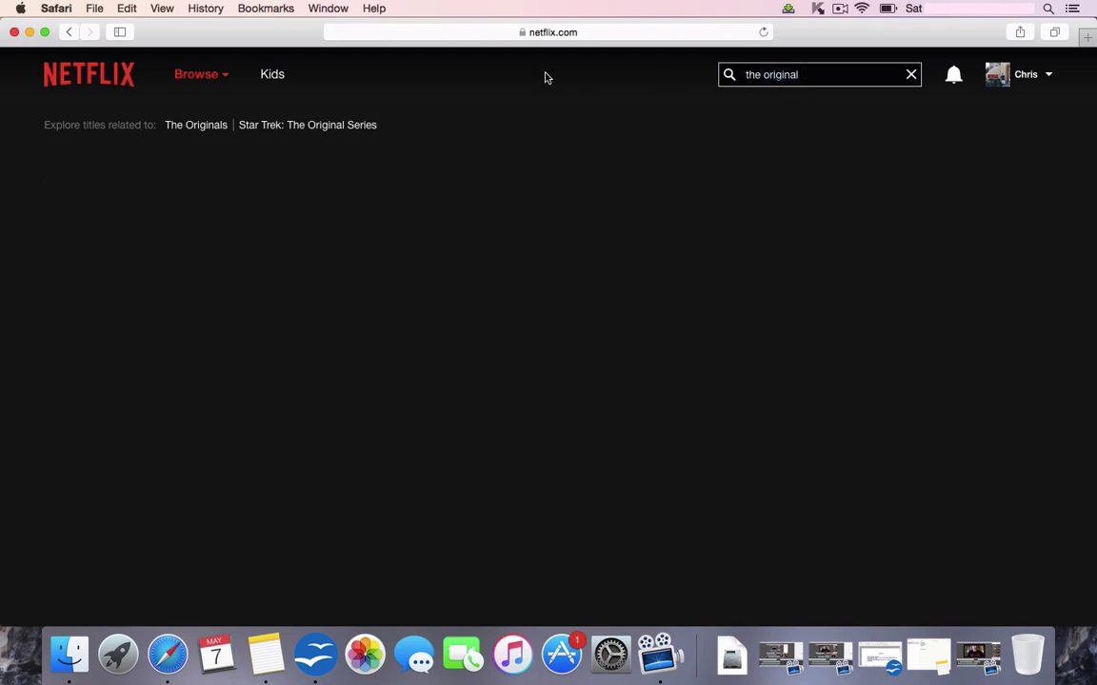
Close the Netflix window and load over-play.net in a new Safari window, browsing the home page
left_click(14, 31)
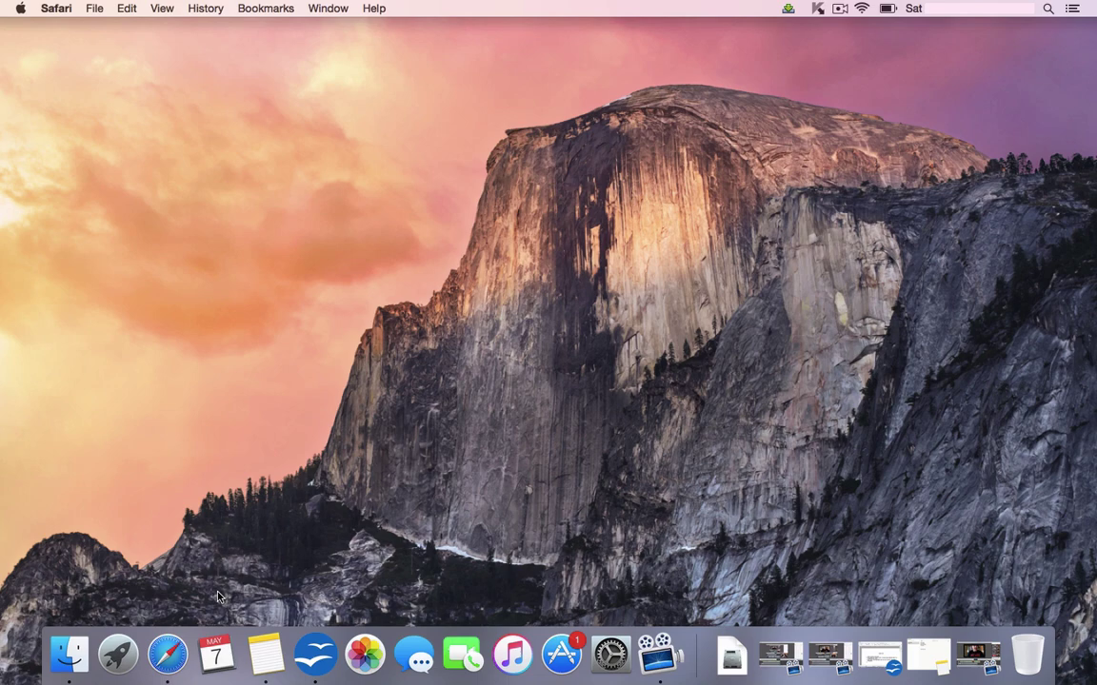
left_click(169, 653)
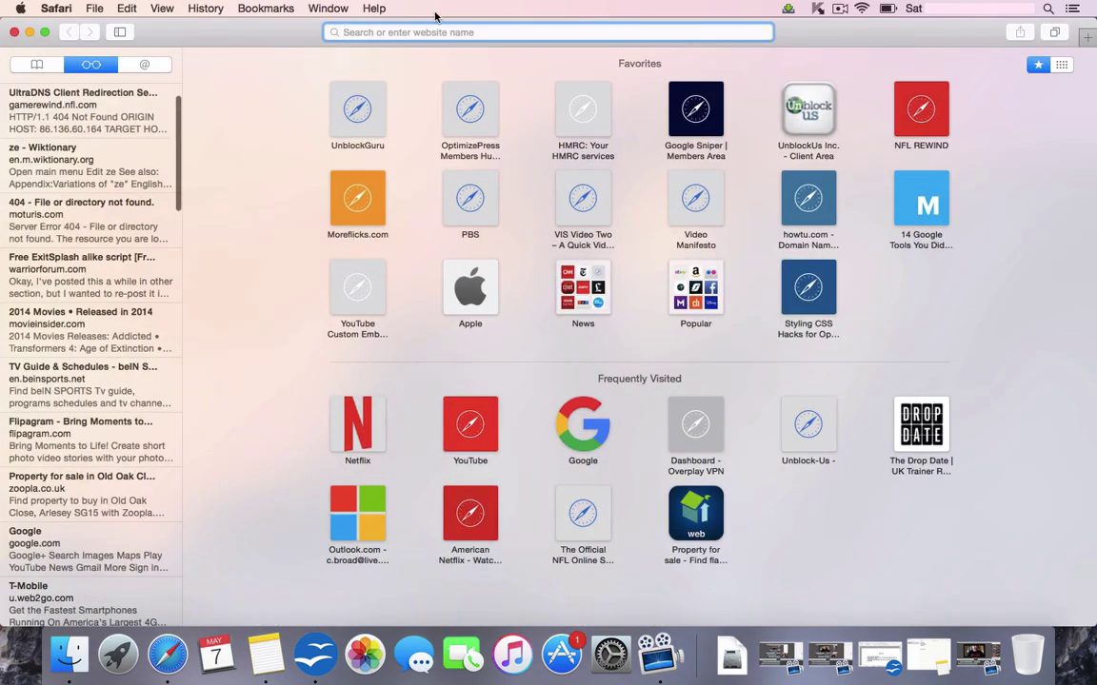
type("over")
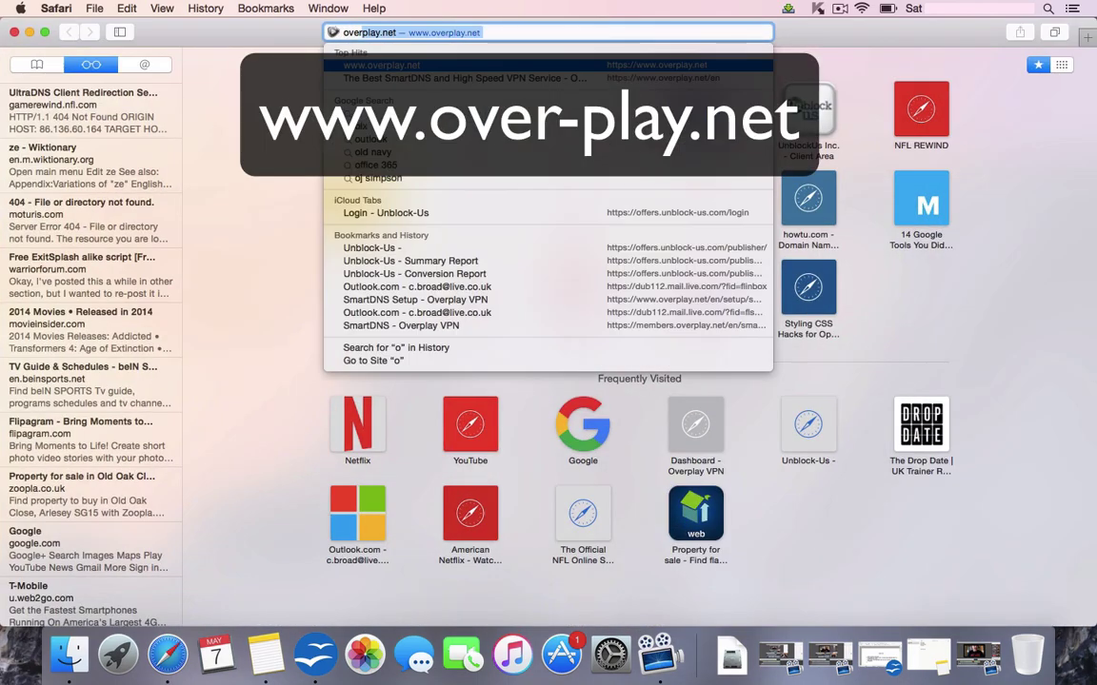
type("-play.net")
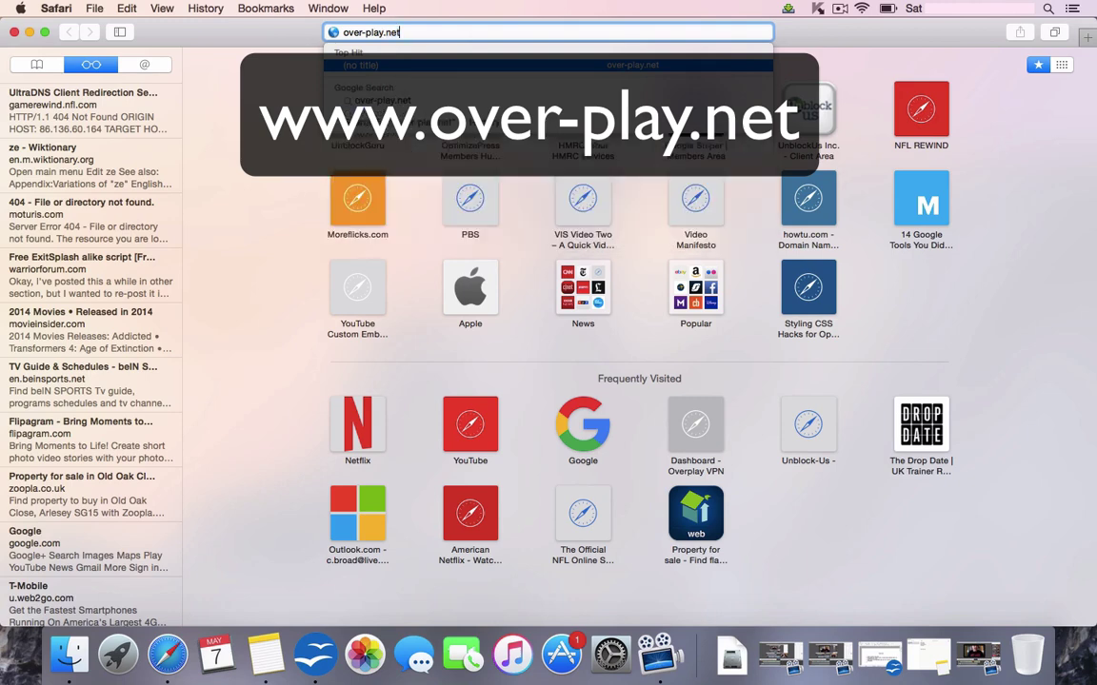
key("Return")
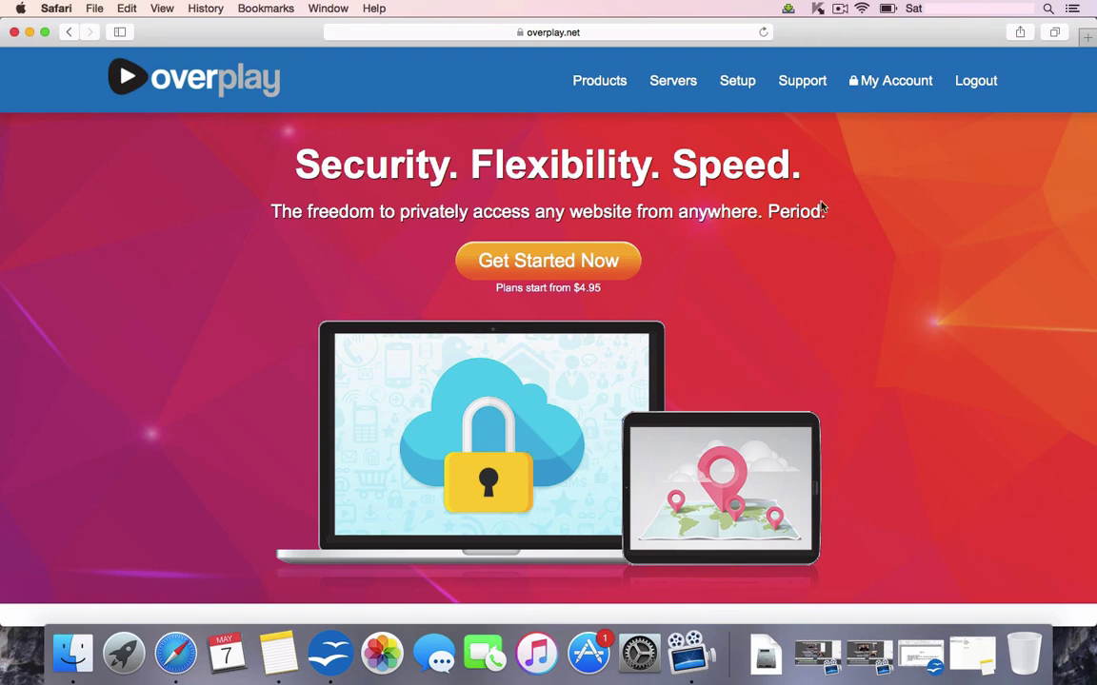
scroll(830, 257, "down", 5)
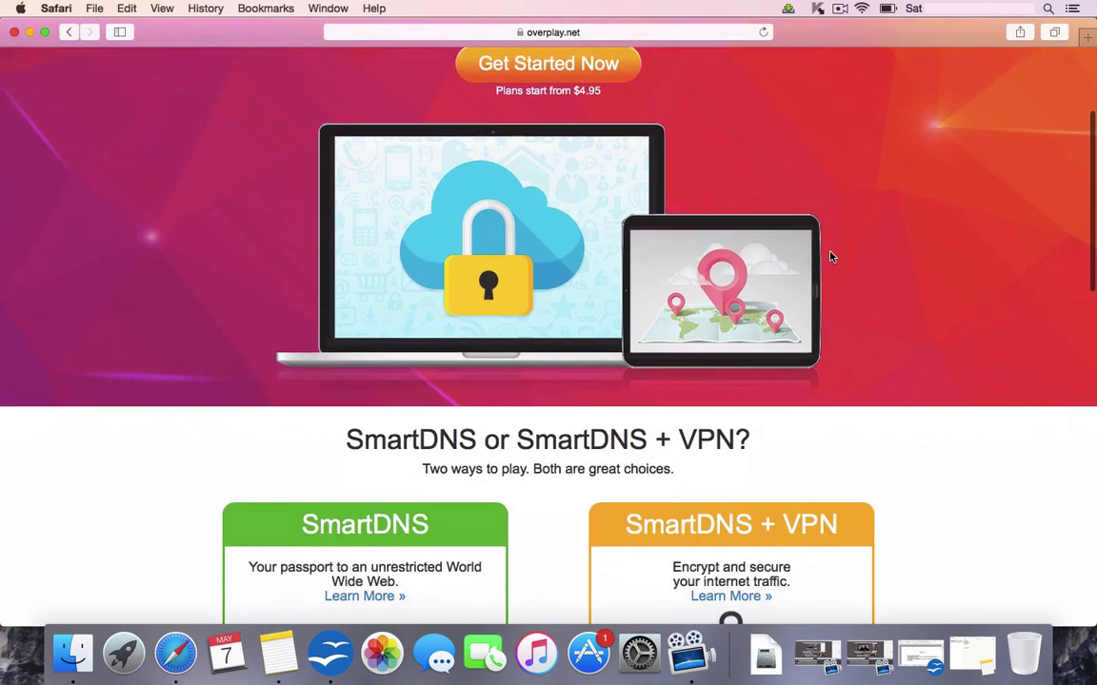
scroll(830, 257, "down", 4)
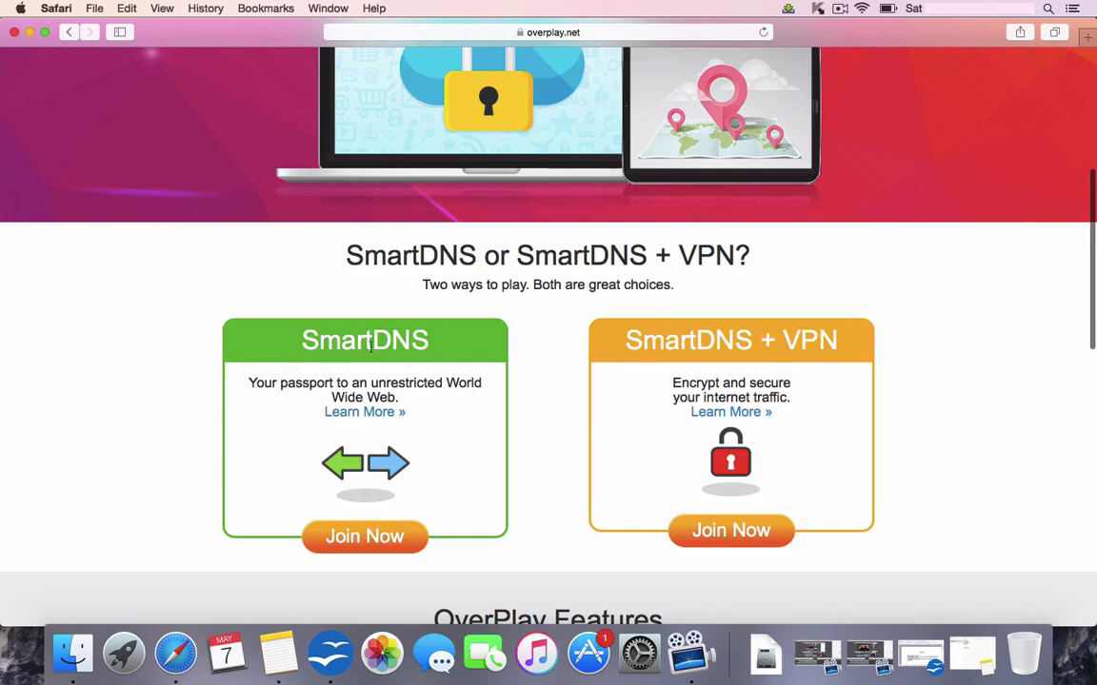
scroll(436, 335, "up", 10)
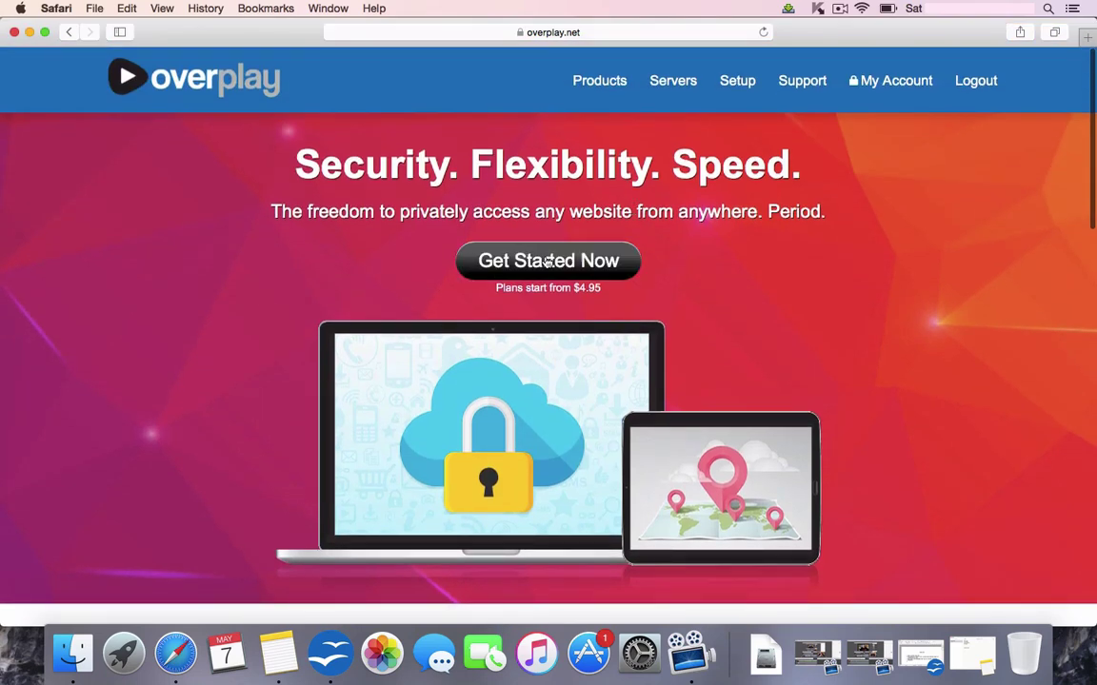
Go to My Account and open the SMARTDNS location settings
left_click(888, 84)
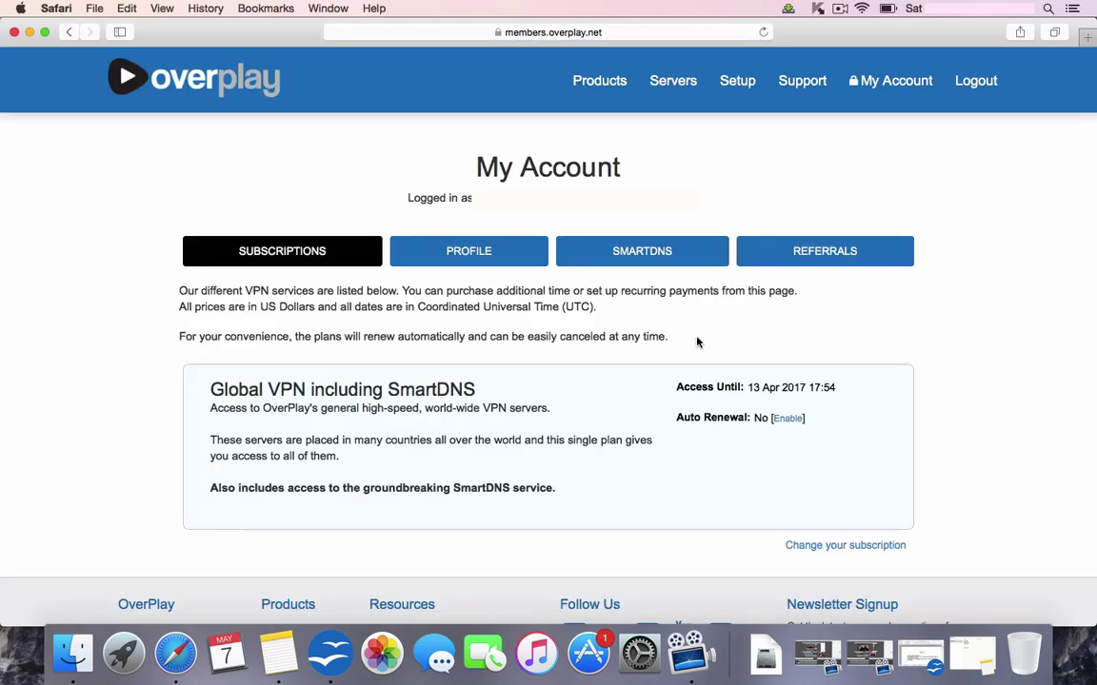
left_click(644, 255)
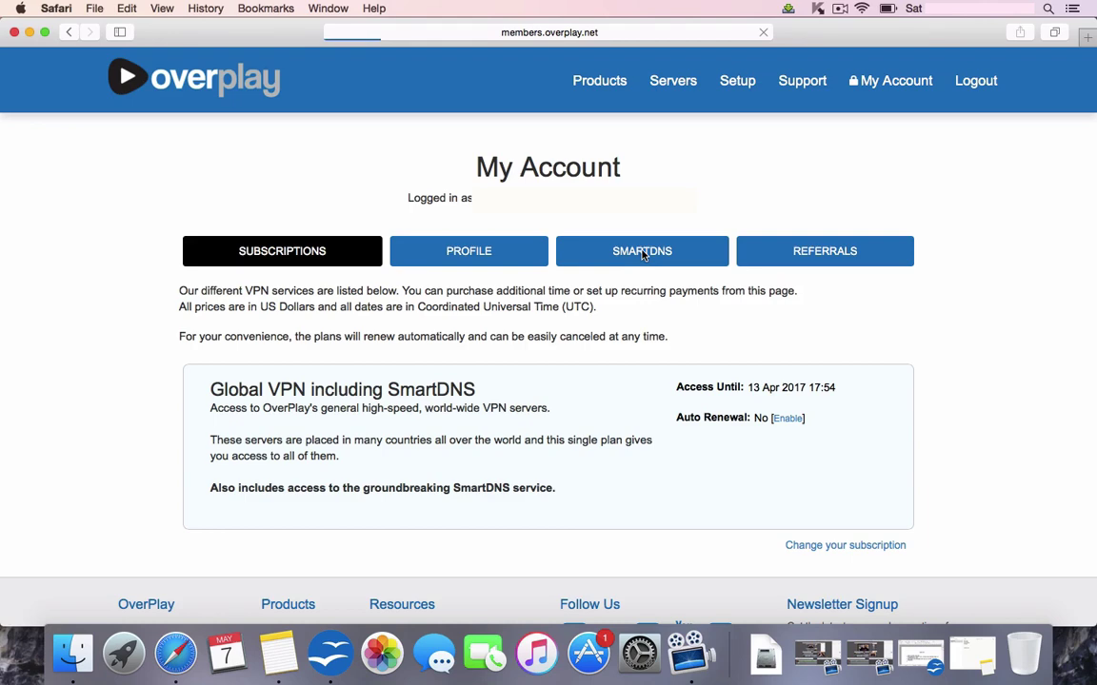
scroll(642, 255, "down", 5)
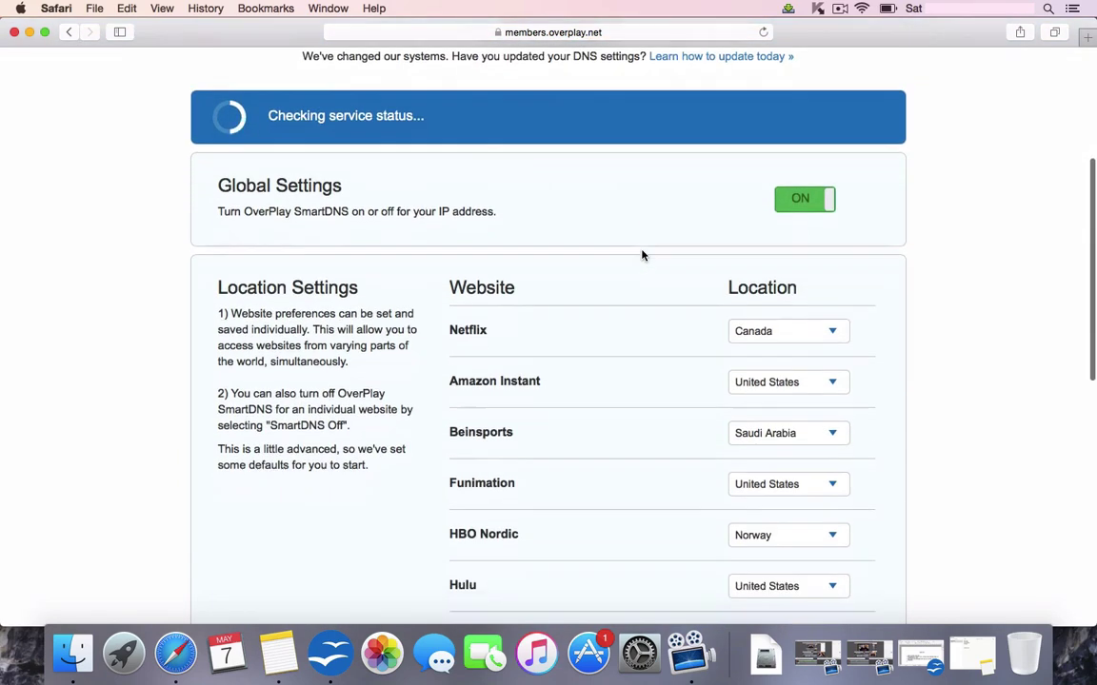
scroll(642, 255, "up", 2)
scroll(641, 255, "down", 3)
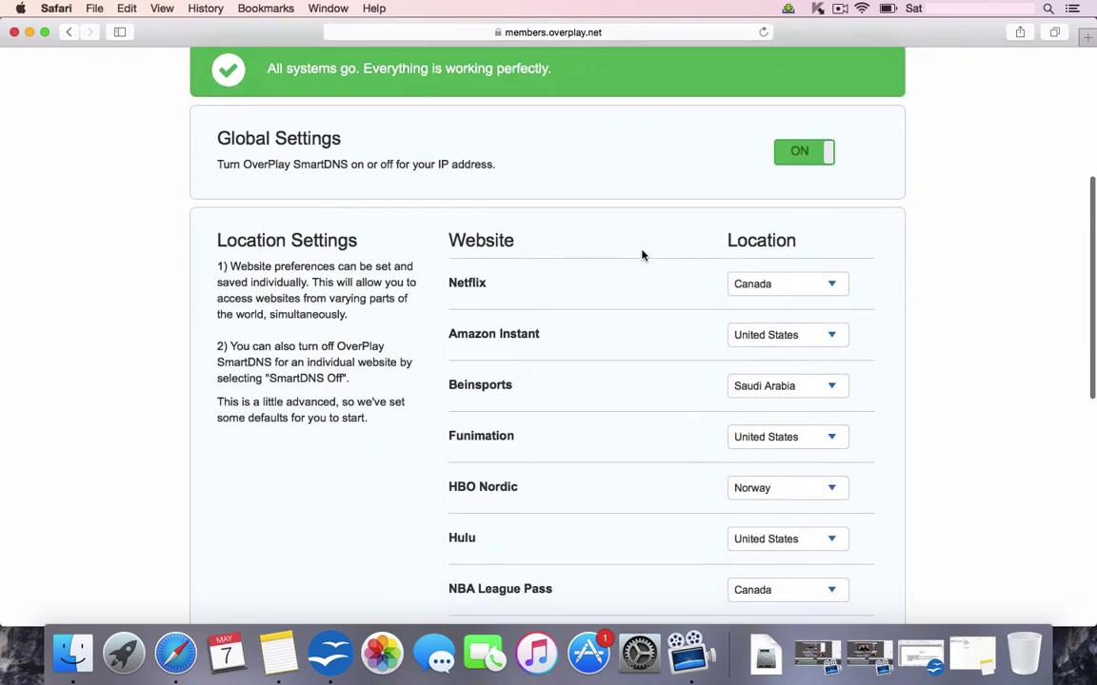
scroll(642, 255, "up", 3)
scroll(642, 256, "down", 5)
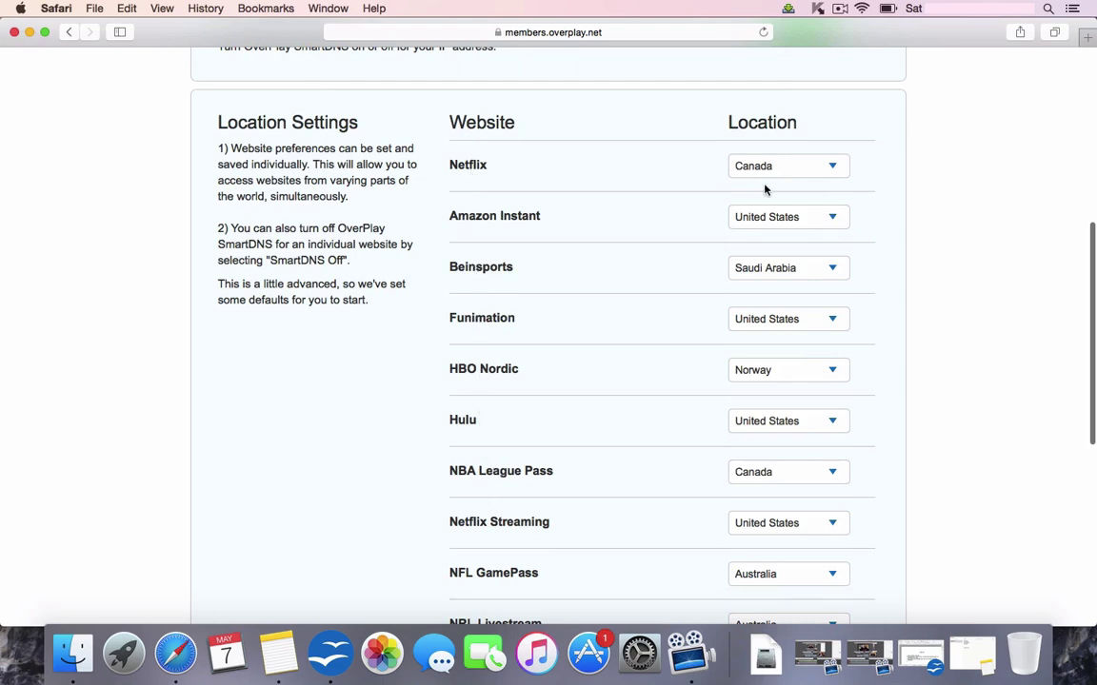
Change the Netflix location from Canada to United States
left_click(833, 166)
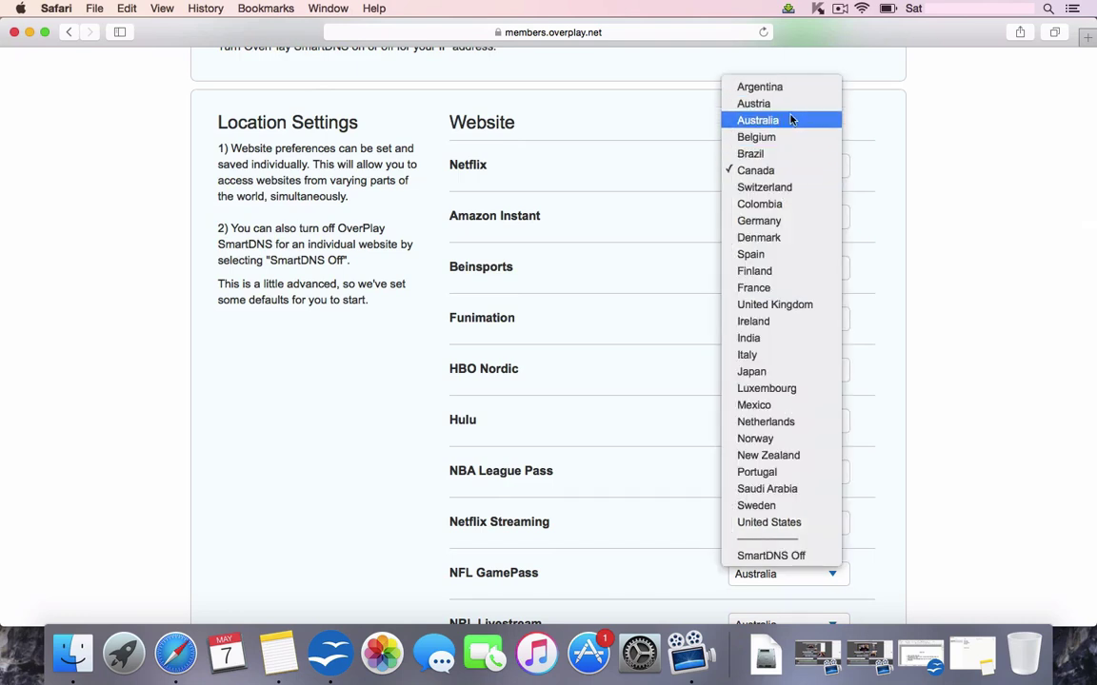
left_click(773, 523)
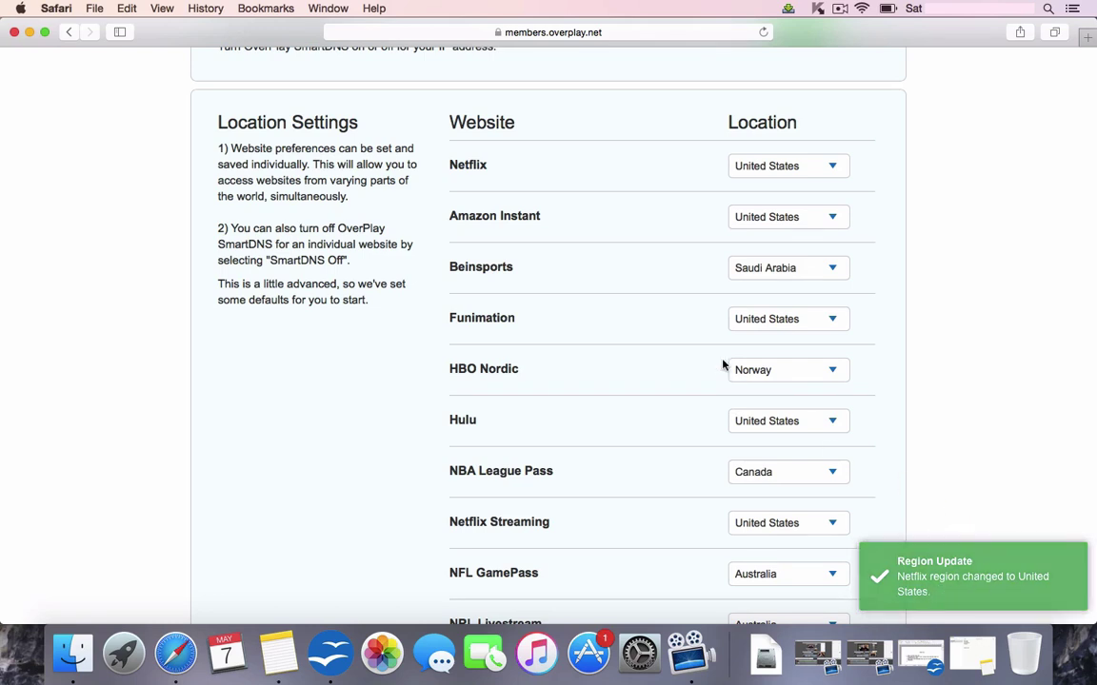
key("super+shift+2")
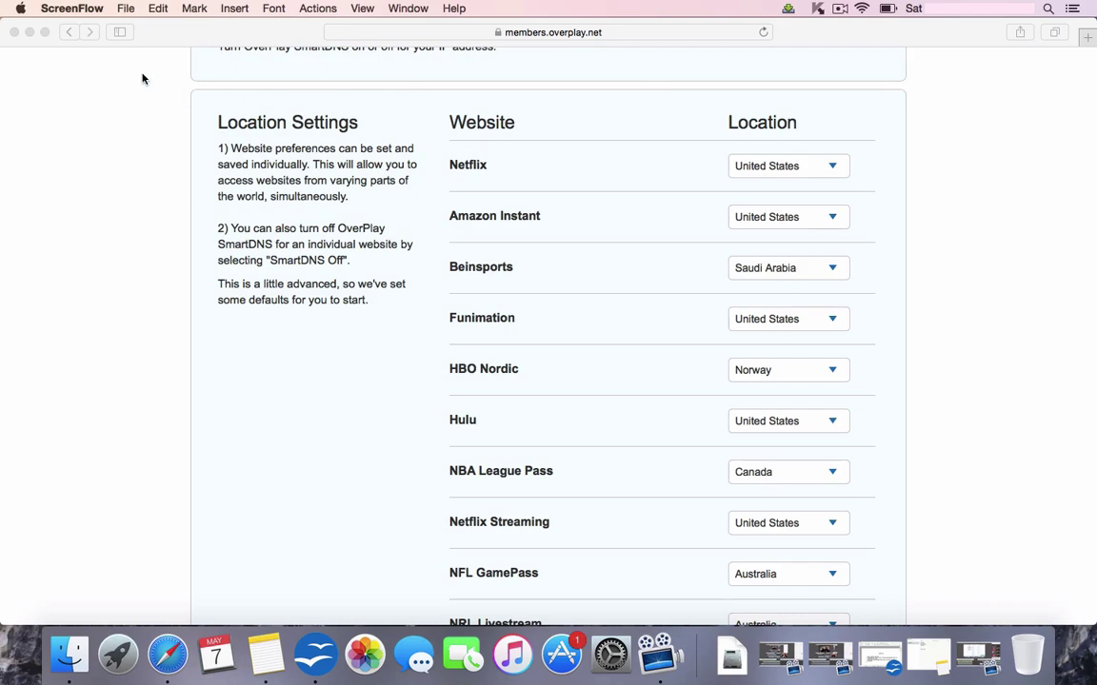
Close the OverPlay window and relaunch Safari to its Favorites start page
left_click(15, 33)
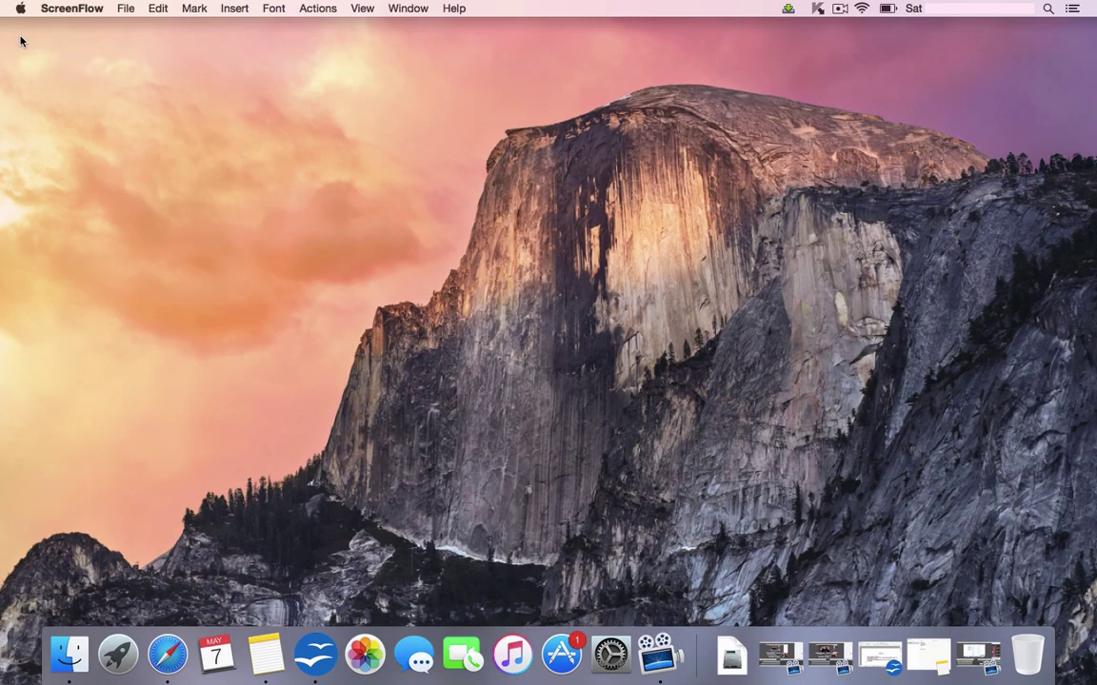
left_click(167, 655)
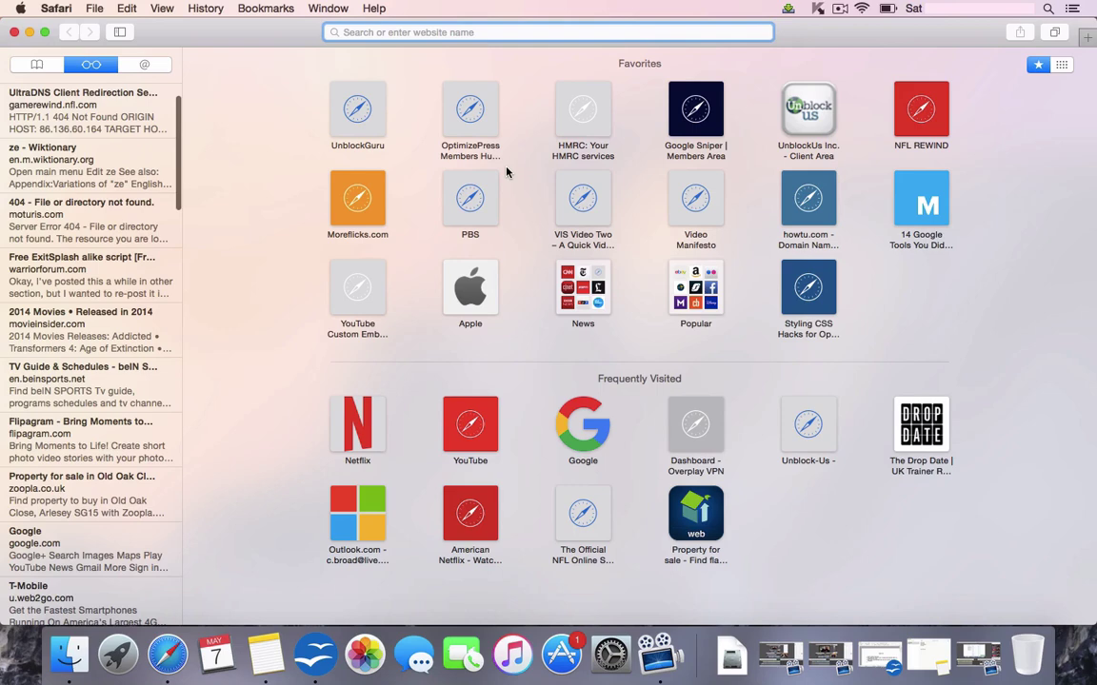
Load netflix.com from the address bar and scroll through the home page
type("netflix")
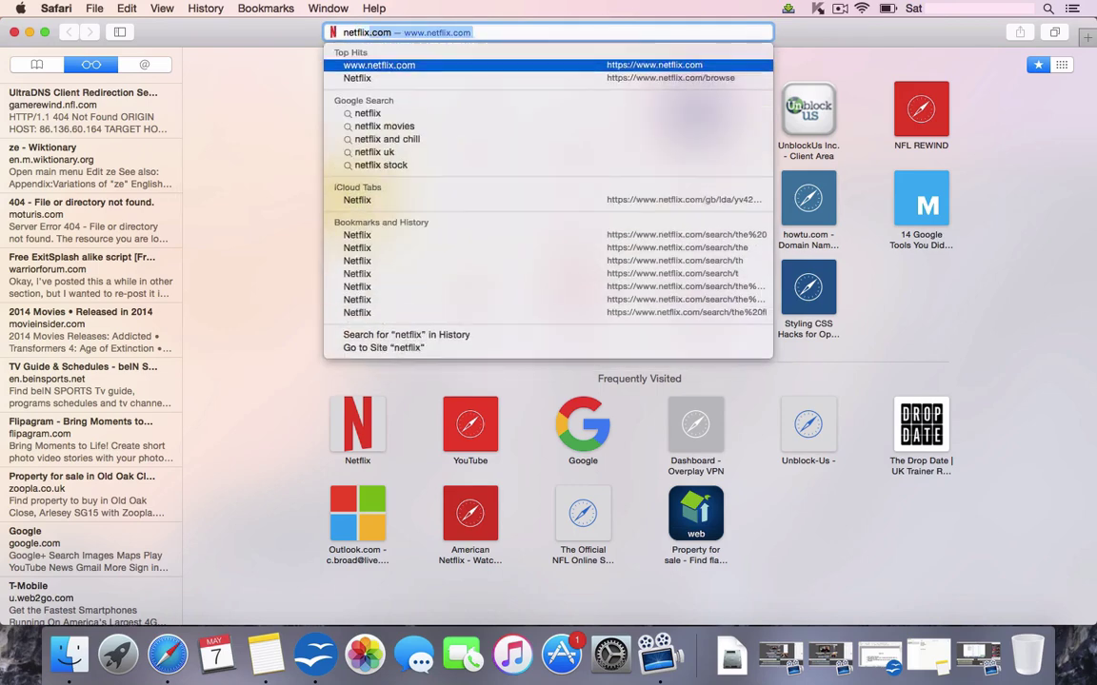
key("Return")
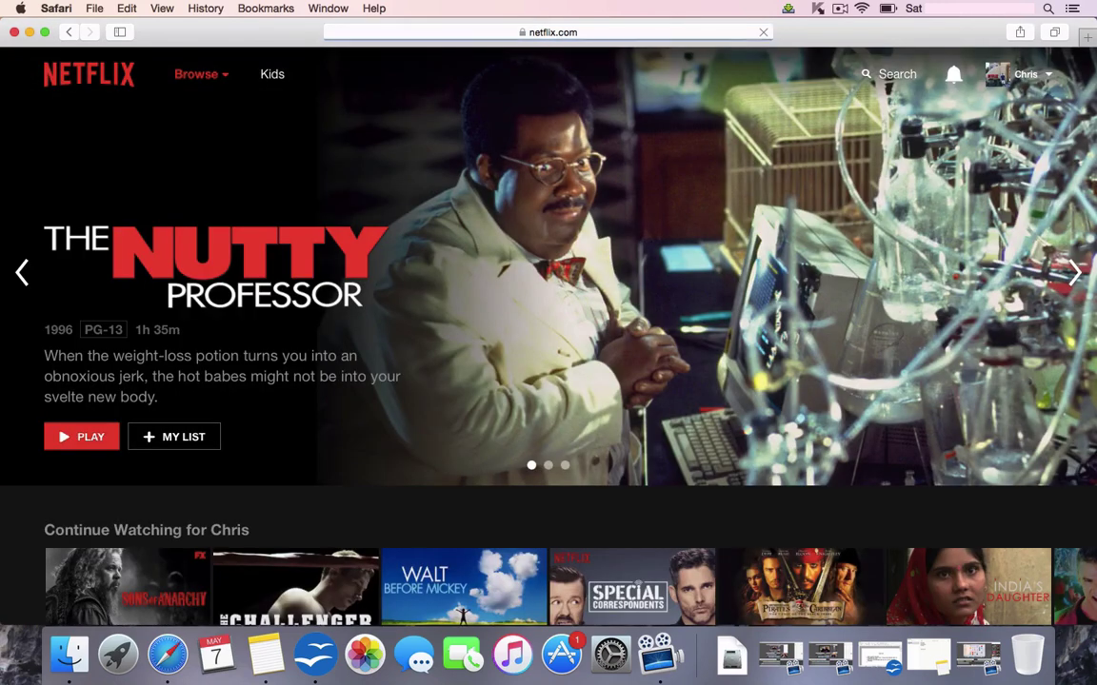
mouse_move(205, 74)
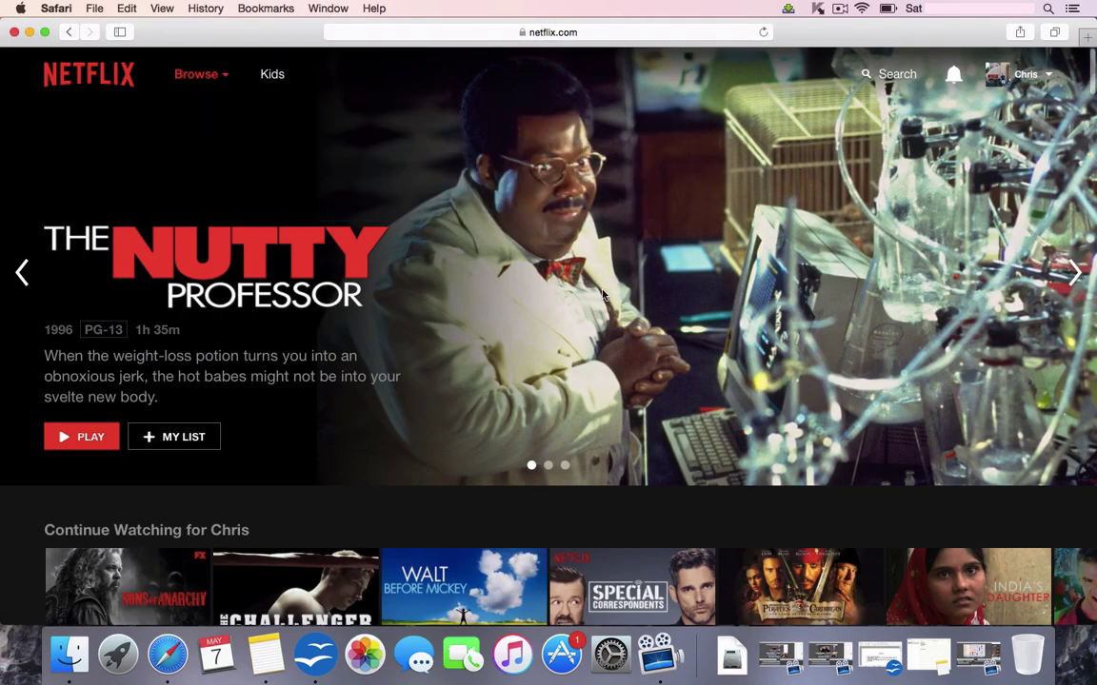
scroll(601, 295, "down", 4)
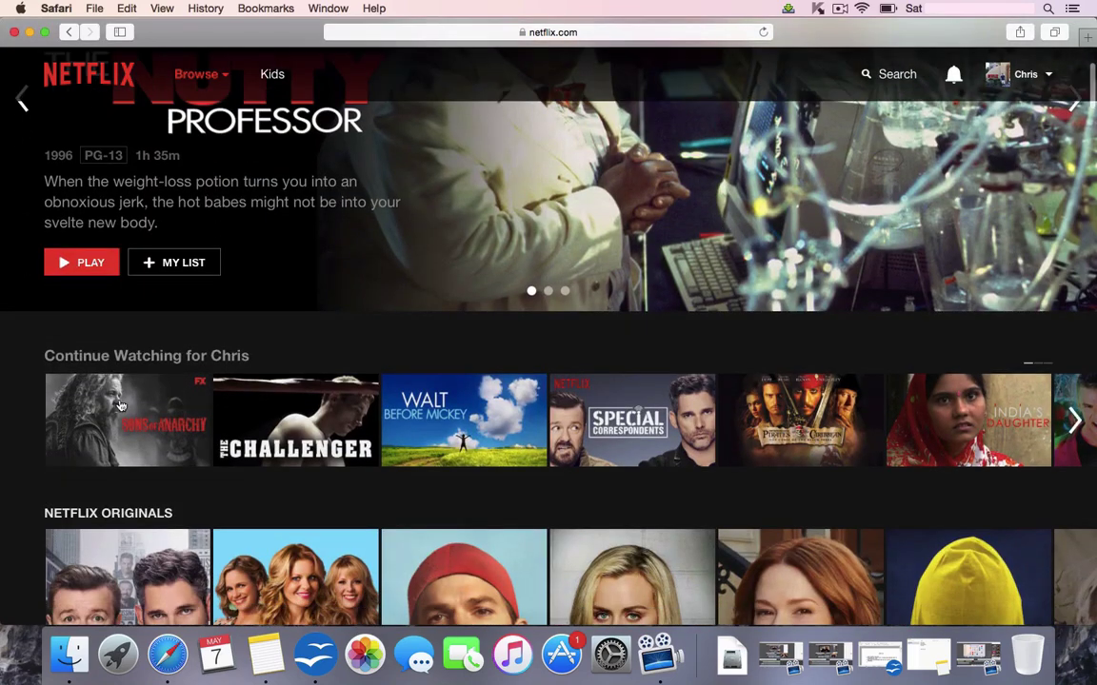
mouse_move(164, 446)
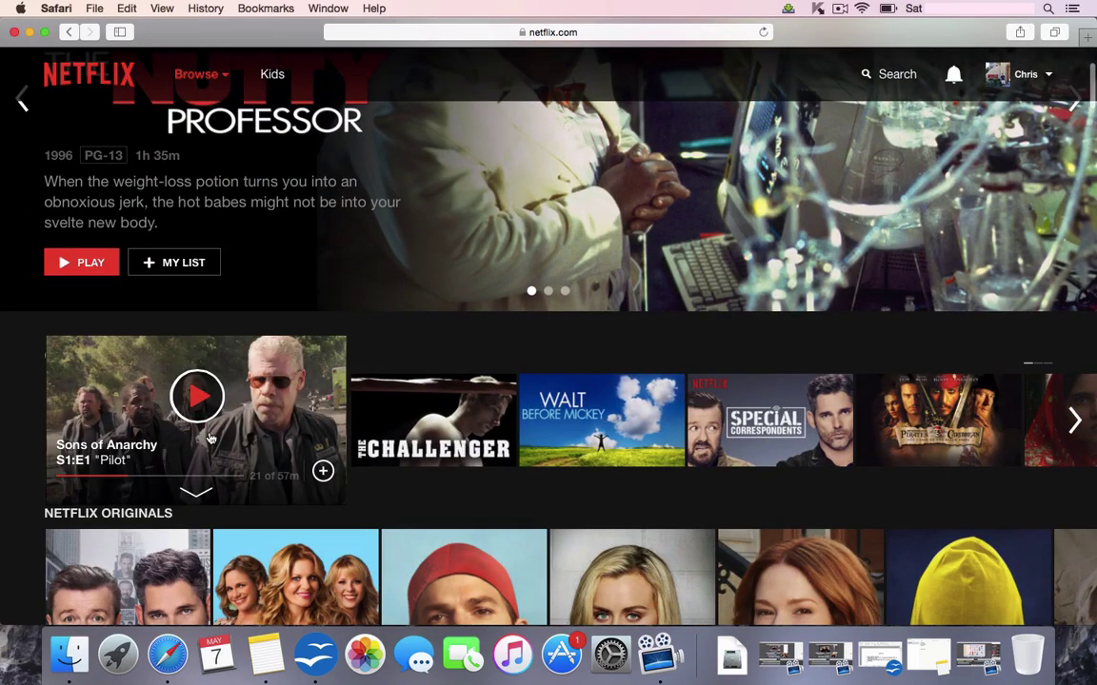
scroll(211, 439, "down", 2)
scroll(210, 438, "up", 3)
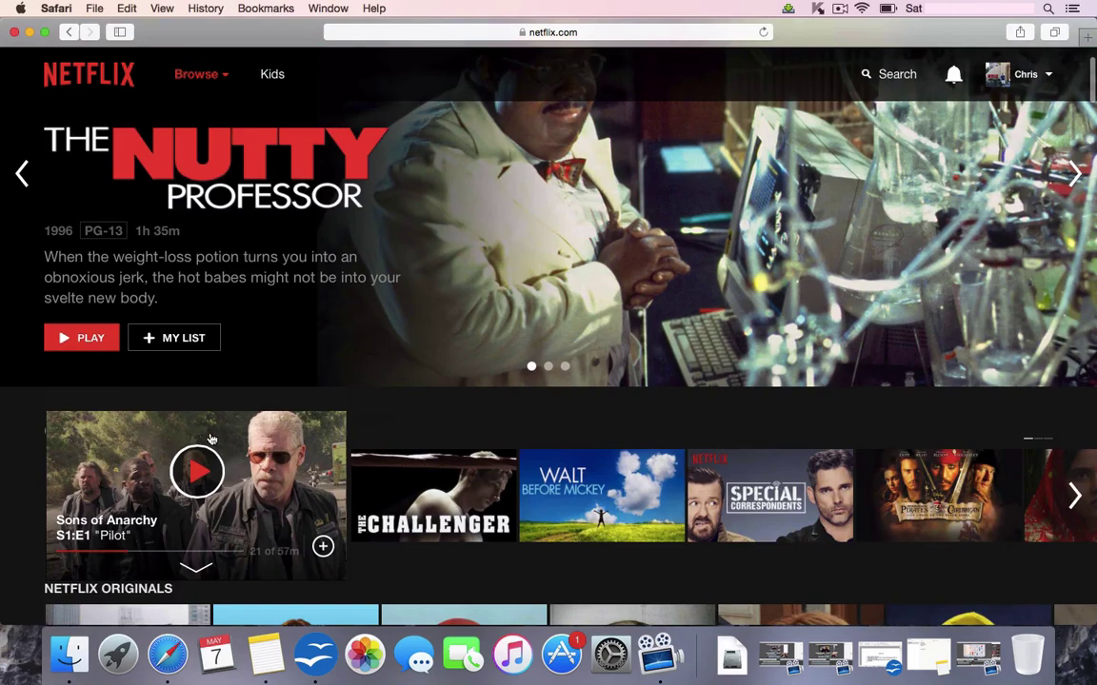
Search Netflix for 'the flash' and 'the origin', then open System Preferences from the Apple menu
left_click(887, 75)
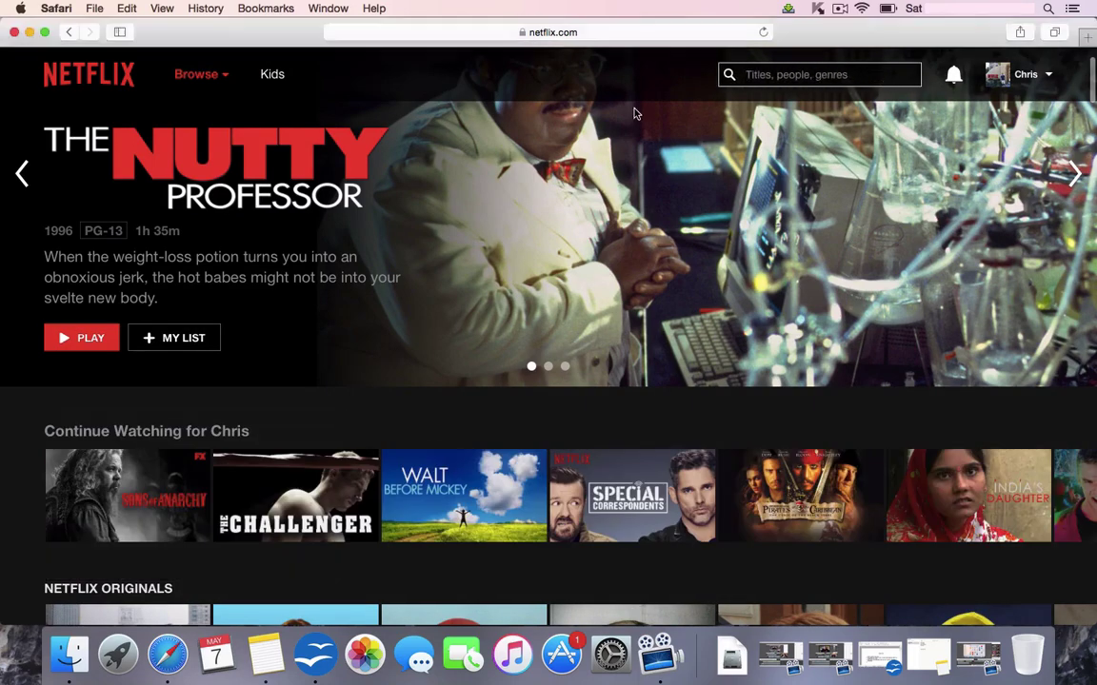
type("the flash")
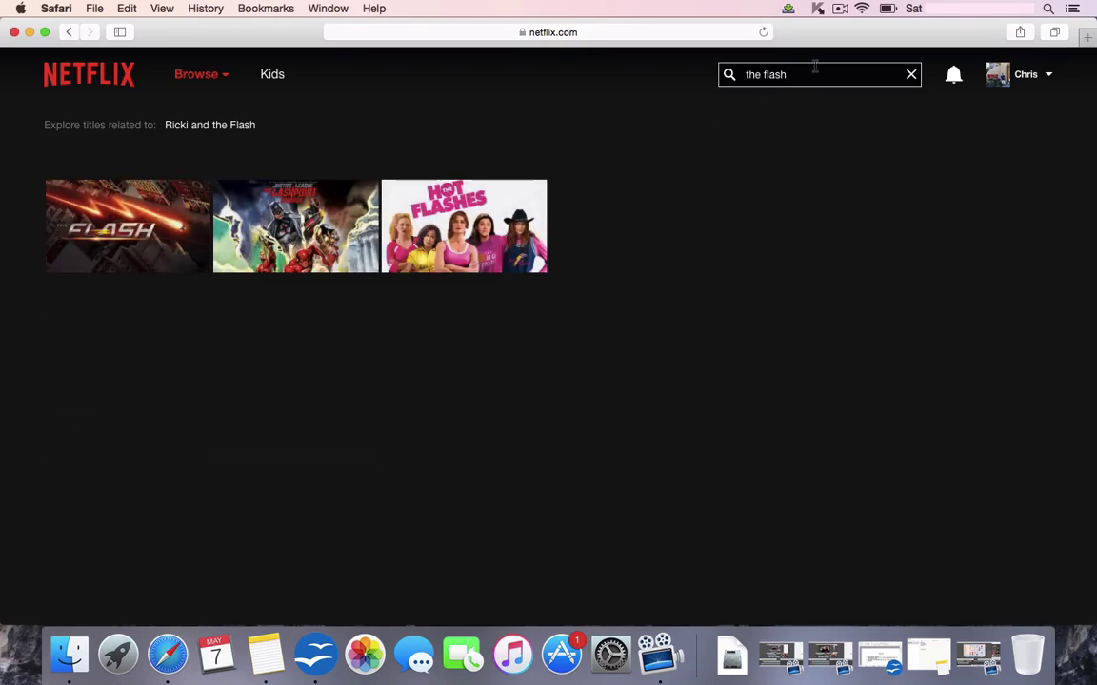
left_click_drag(815, 67, 604, 76)
type("the origi")
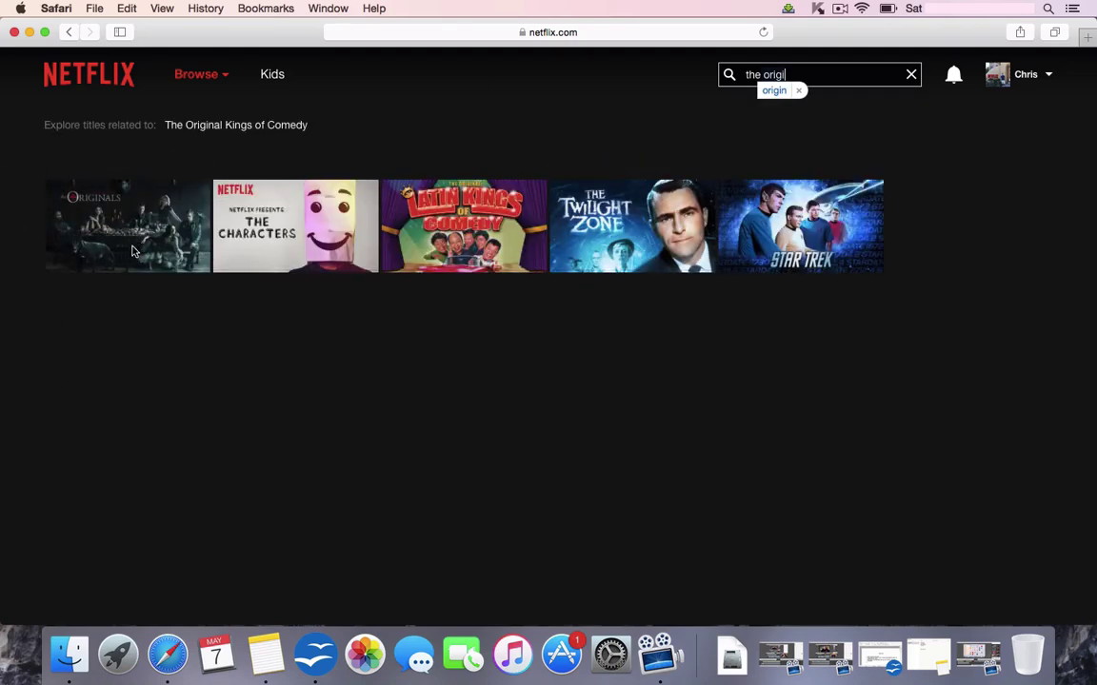
type("n")
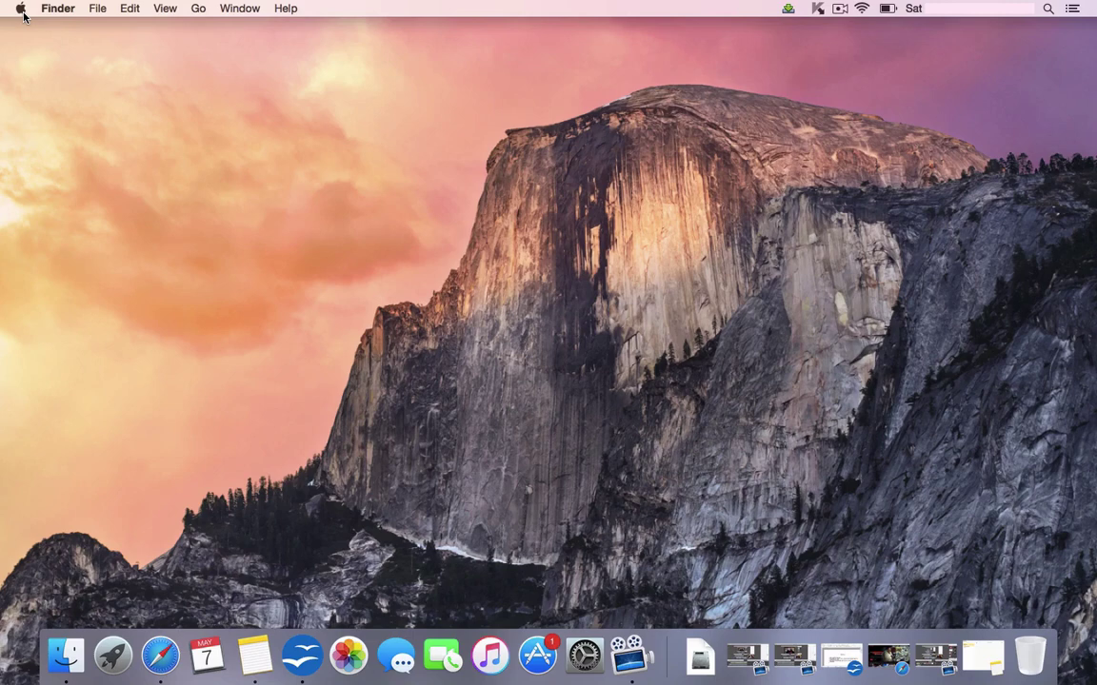
left_click(21, 9)
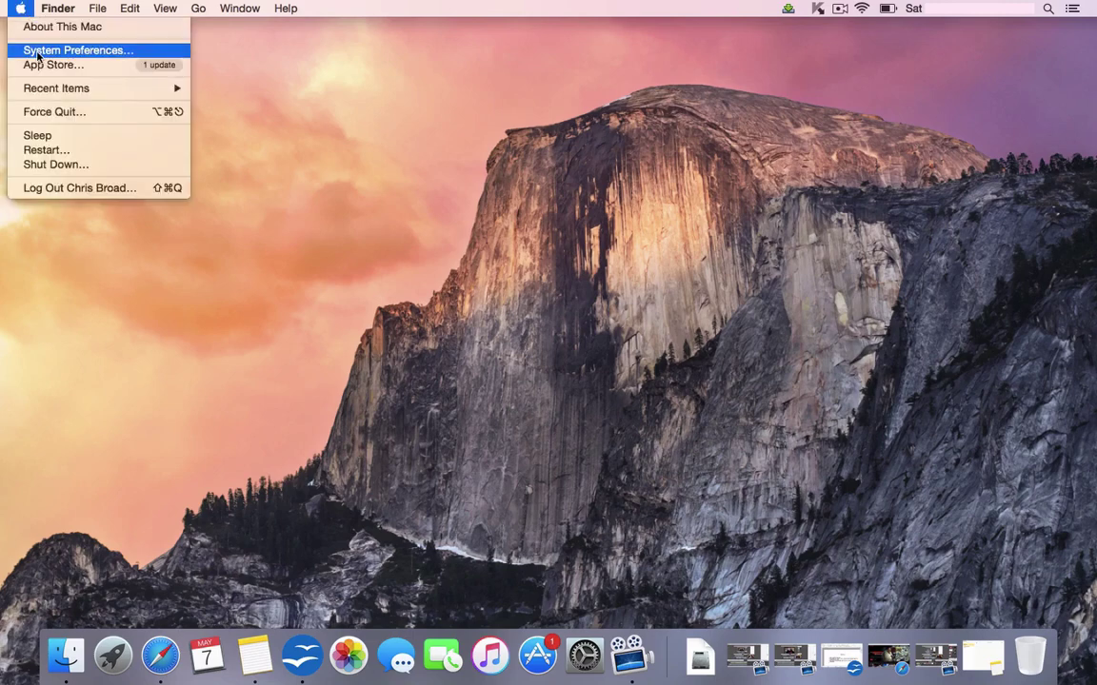
left_click(37, 52)
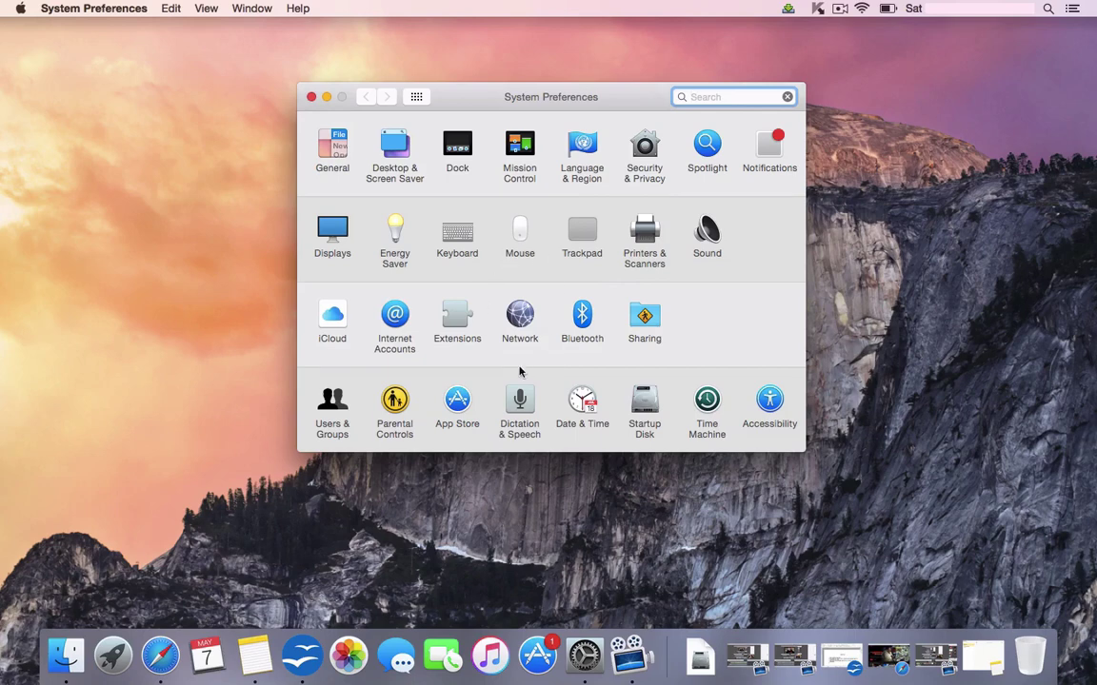
In Wi-Fi Advanced DNS settings, remove servers 209.107.219.3 and 64.145.73.2
left_click(520, 318)
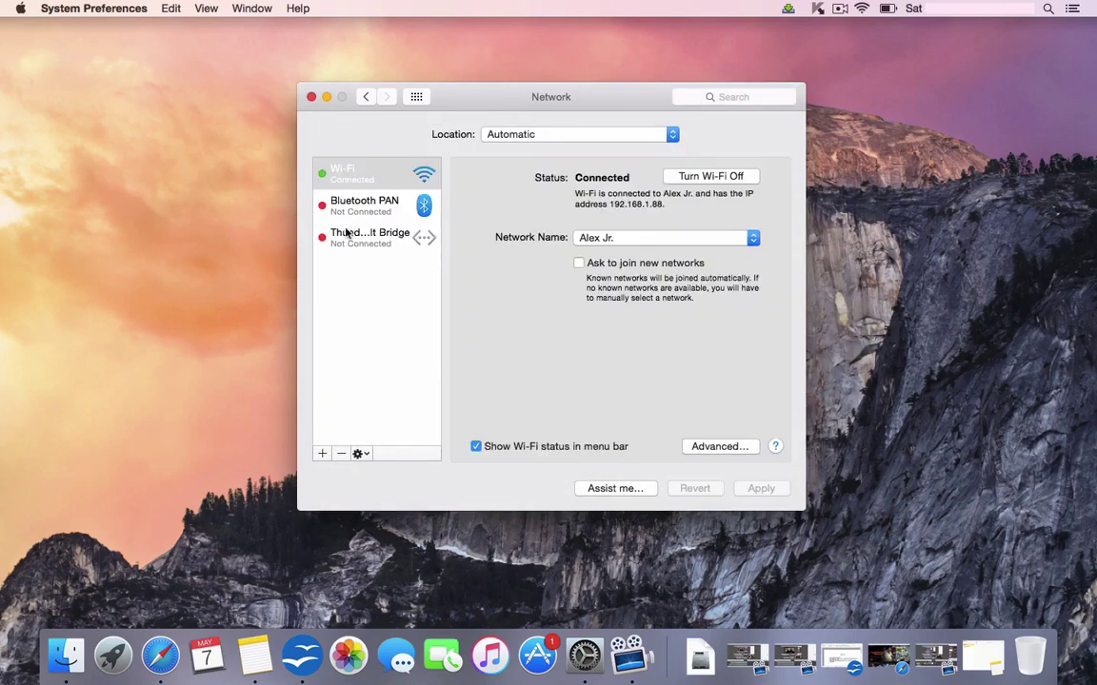
left_click(341, 169)
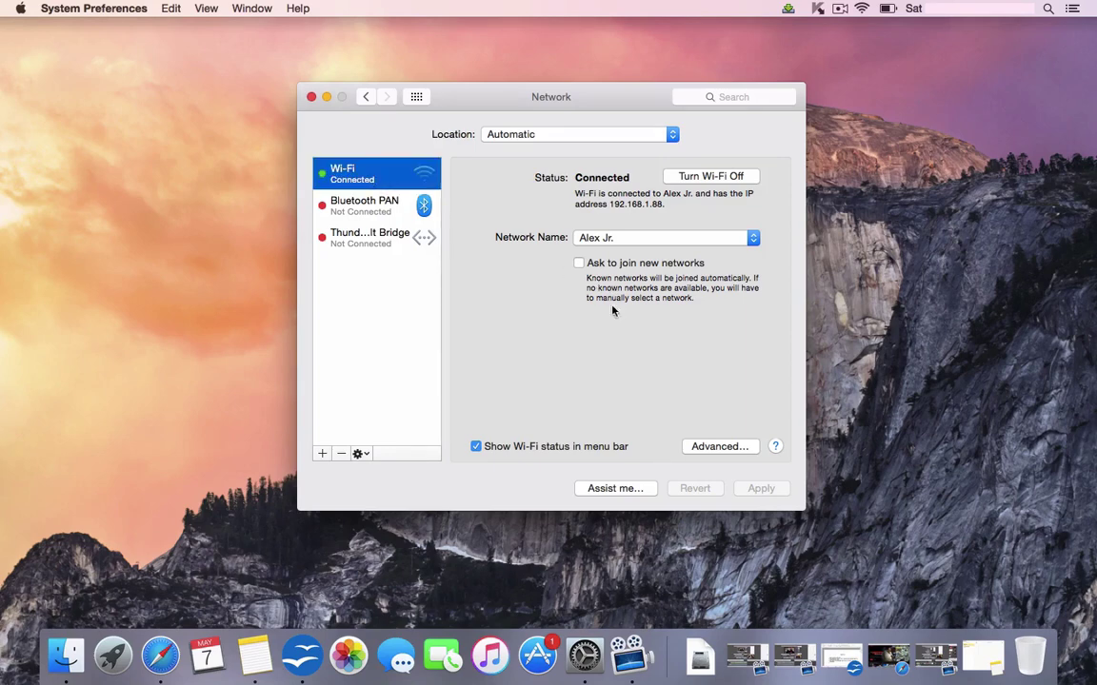
left_click(709, 446)
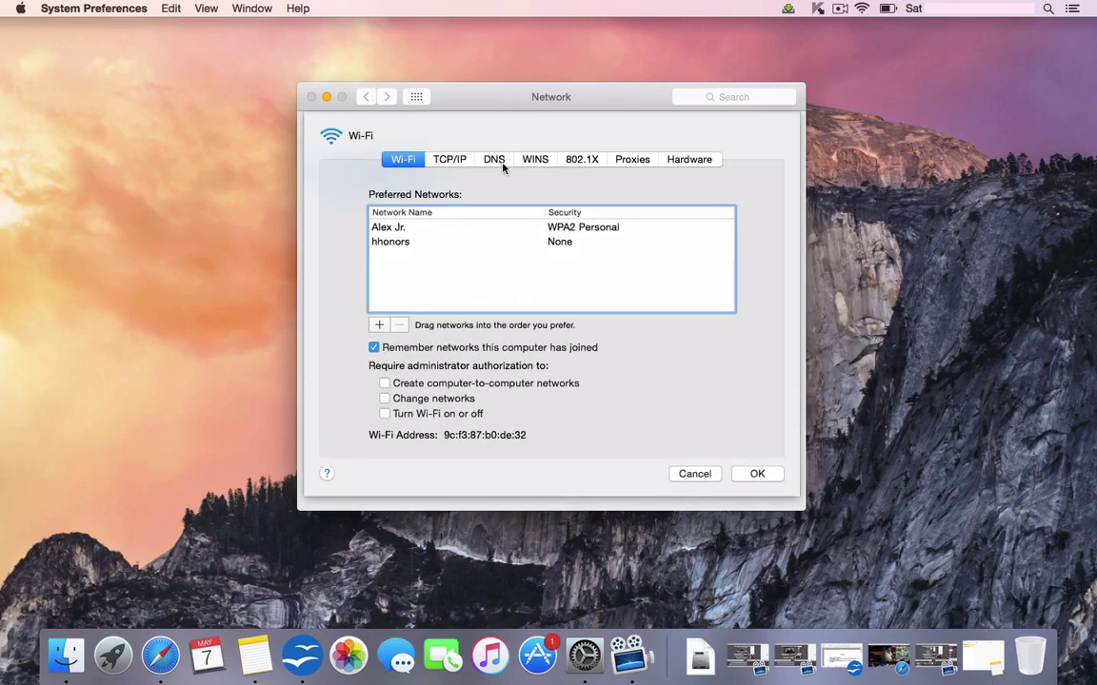
left_click(495, 163)
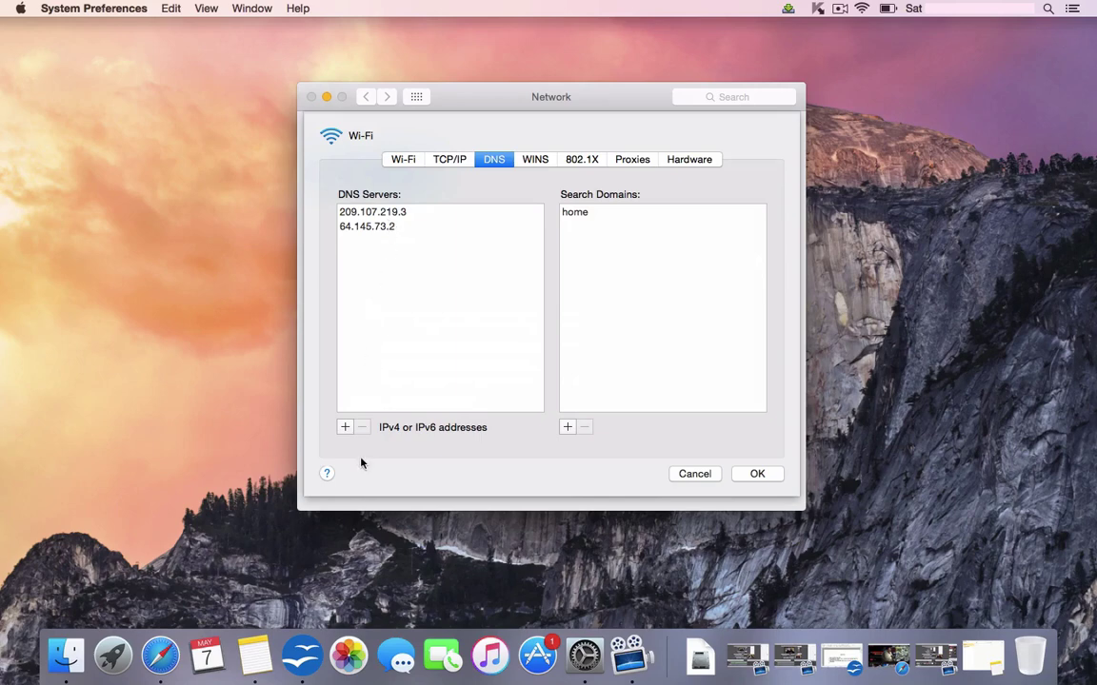
left_click(369, 213)
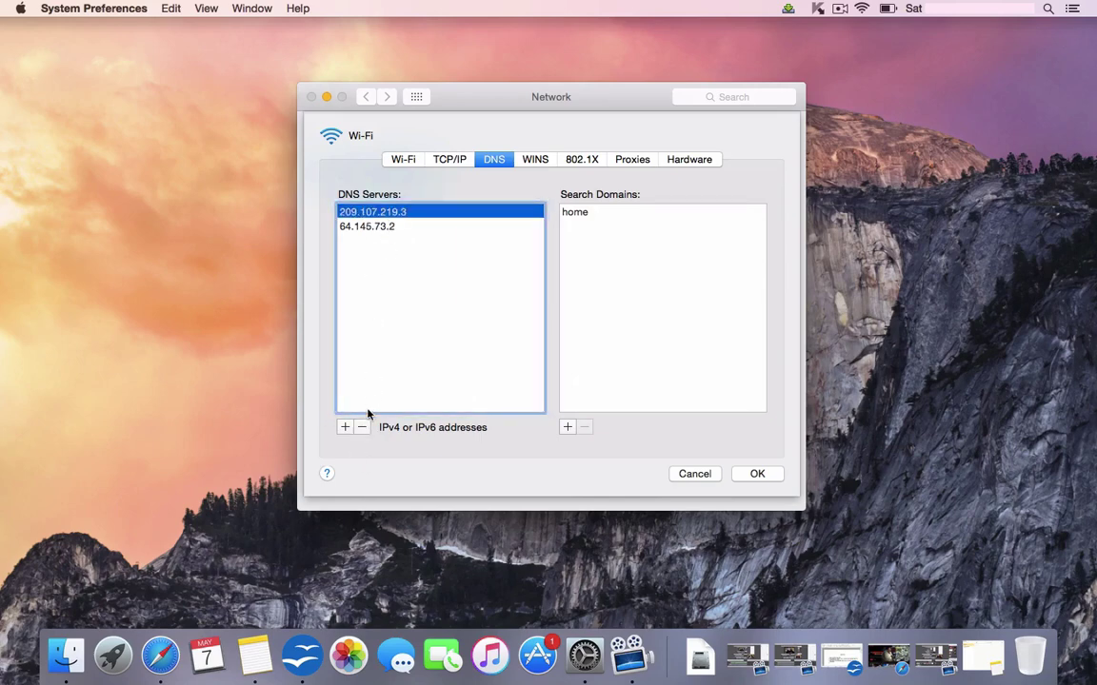
left_click(363, 429)
left_click(362, 427)
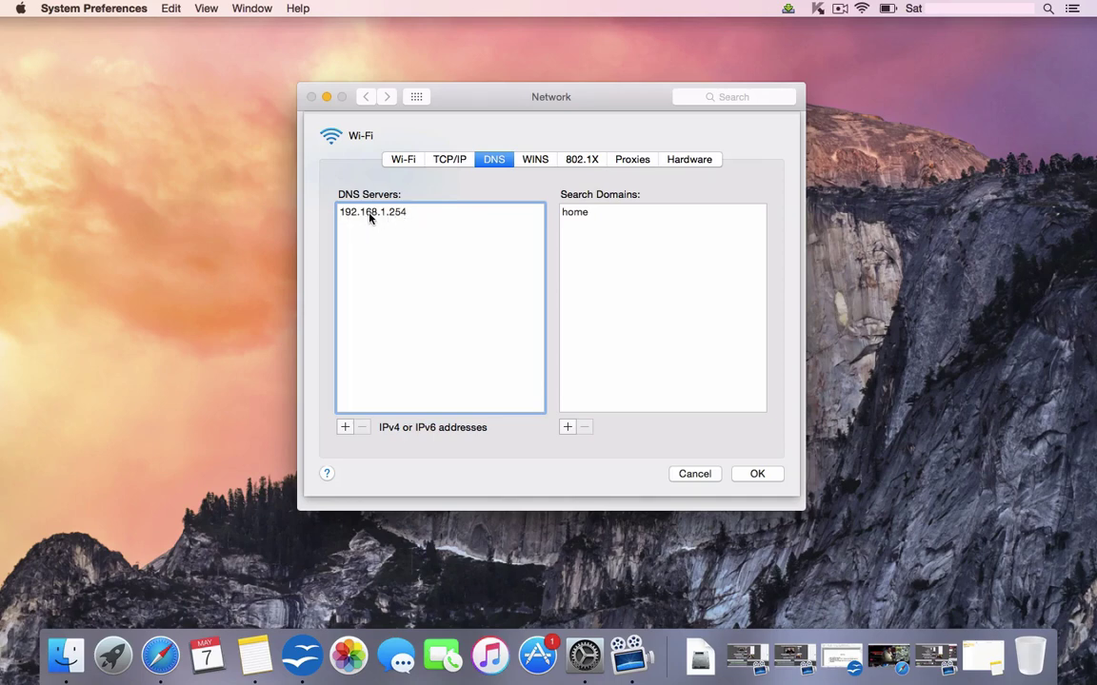
Write 192.168.1.254 in a new Notes note, then minimize Notes
left_click(254, 657)
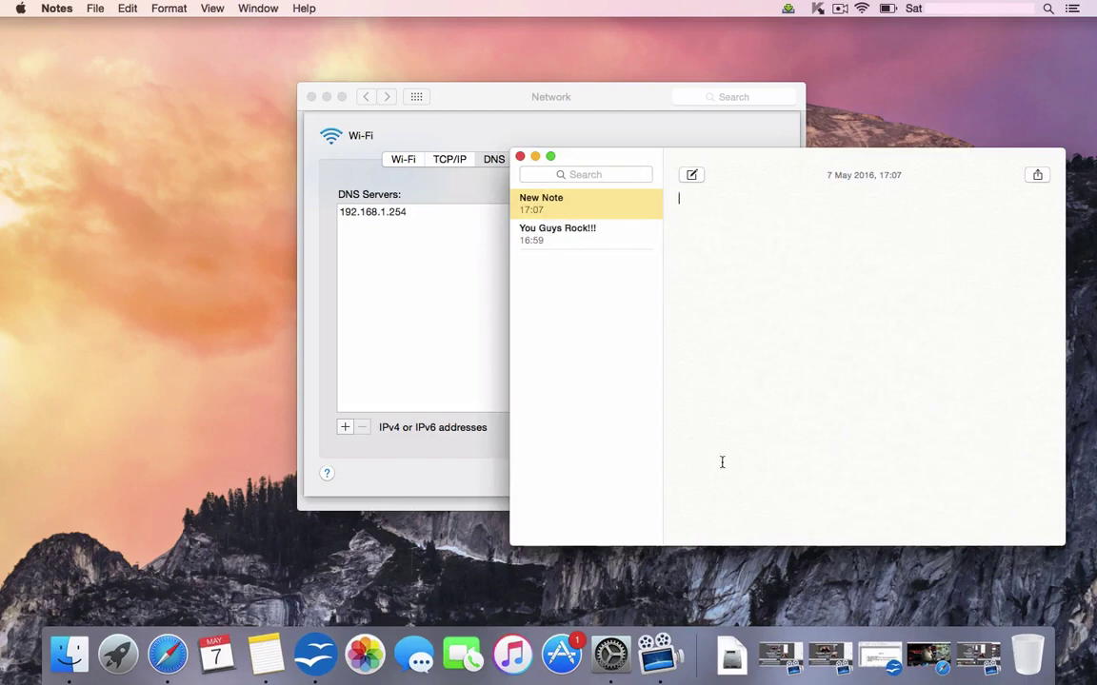
type("192.1")
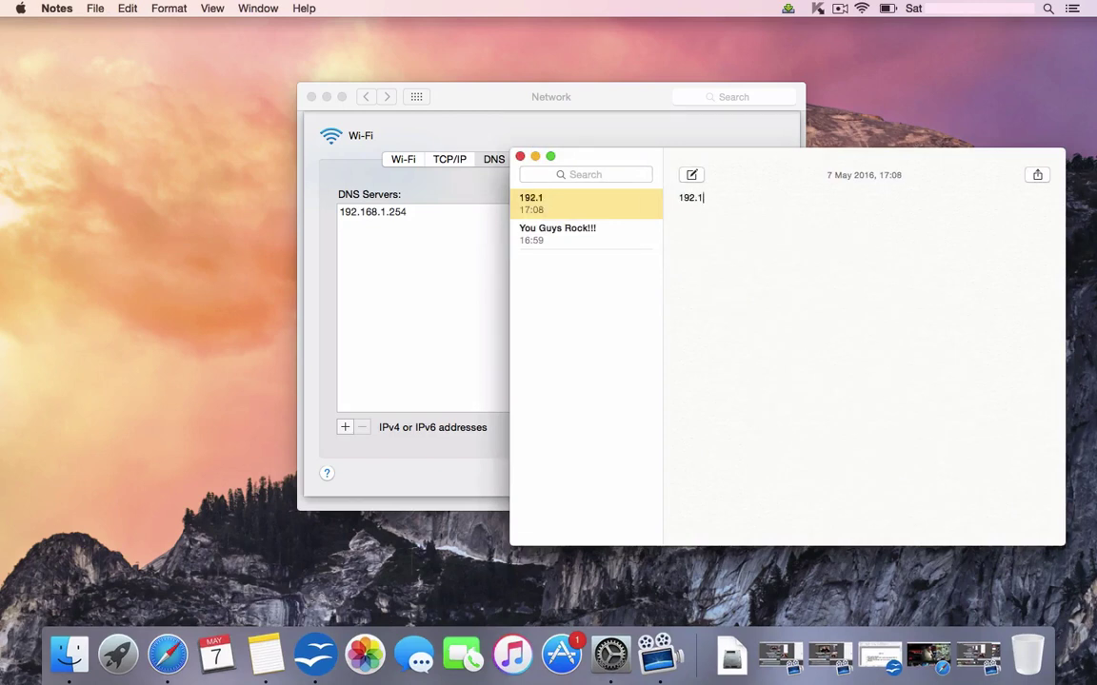
type("68.1.254")
left_click(535, 156)
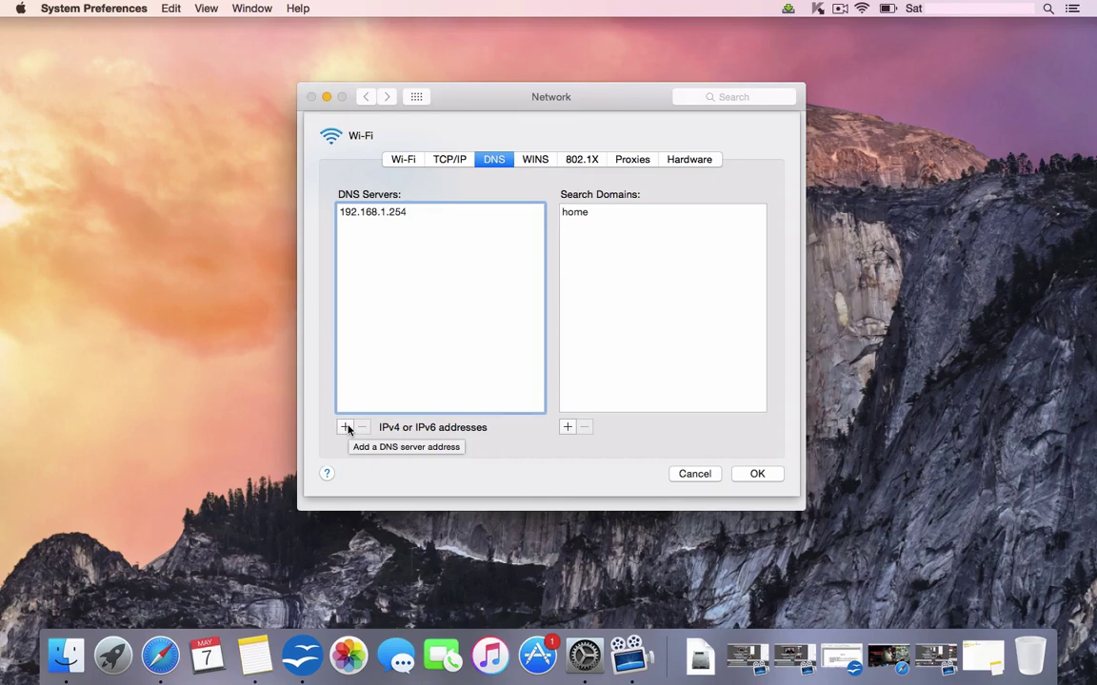
Add Wi-Fi DNS servers 209.107.219.3 and 64.145.73.2, then confirm and apply
left_click(345, 427)
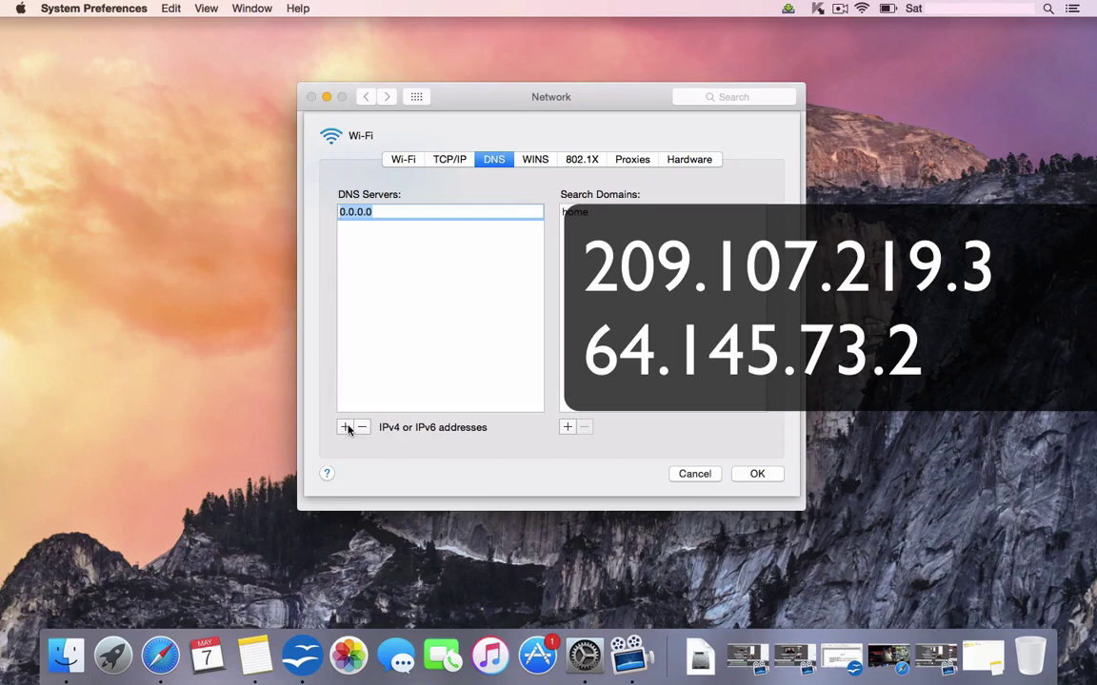
type("209.107.219")
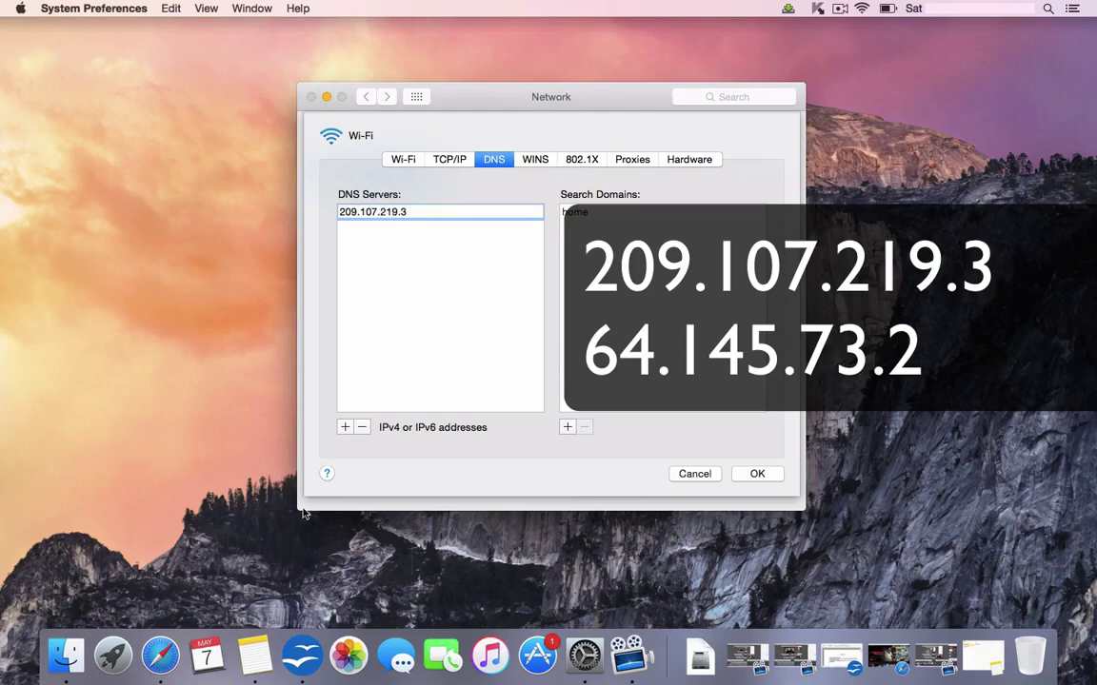
left_click(344, 427)
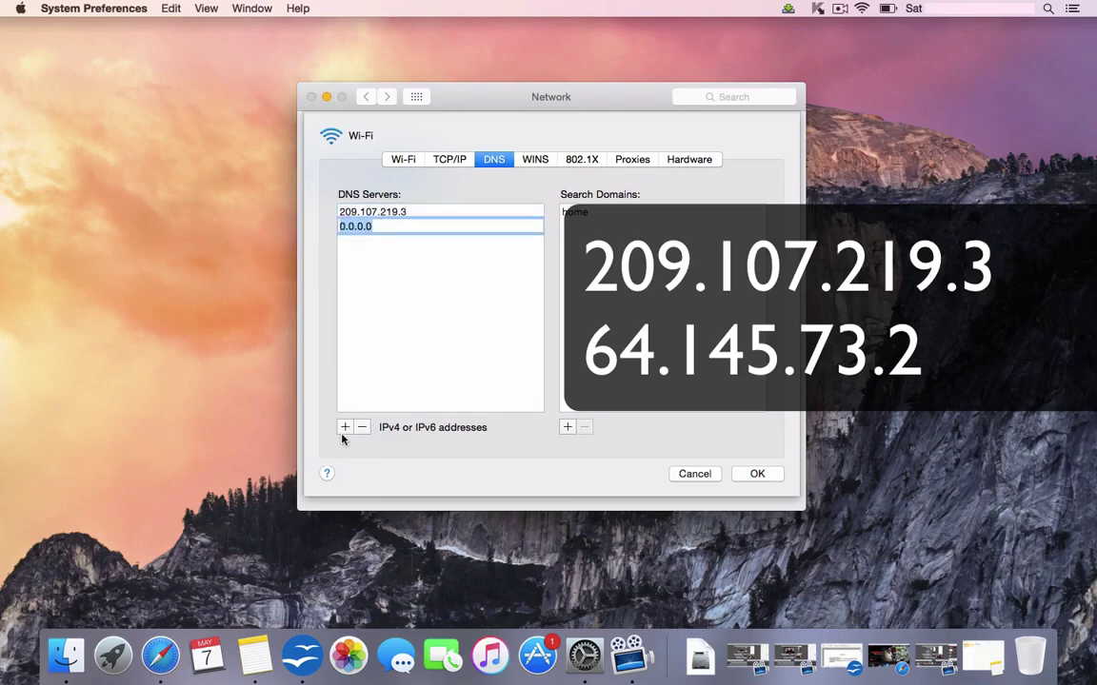
type("64.145.73.2")
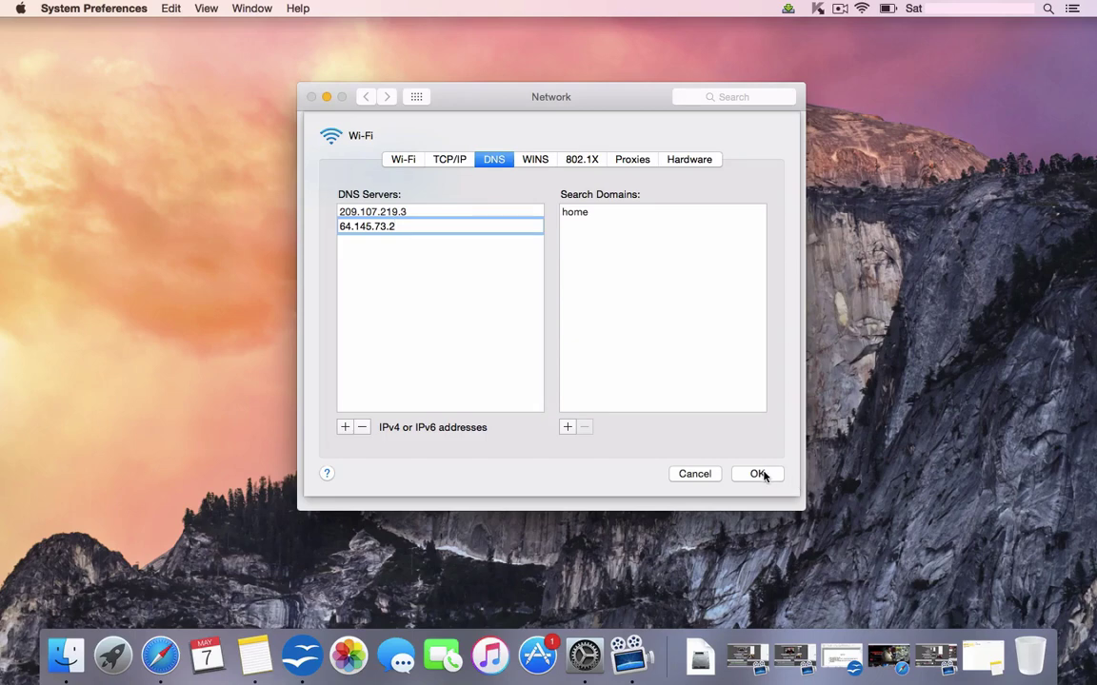
left_click(758, 474)
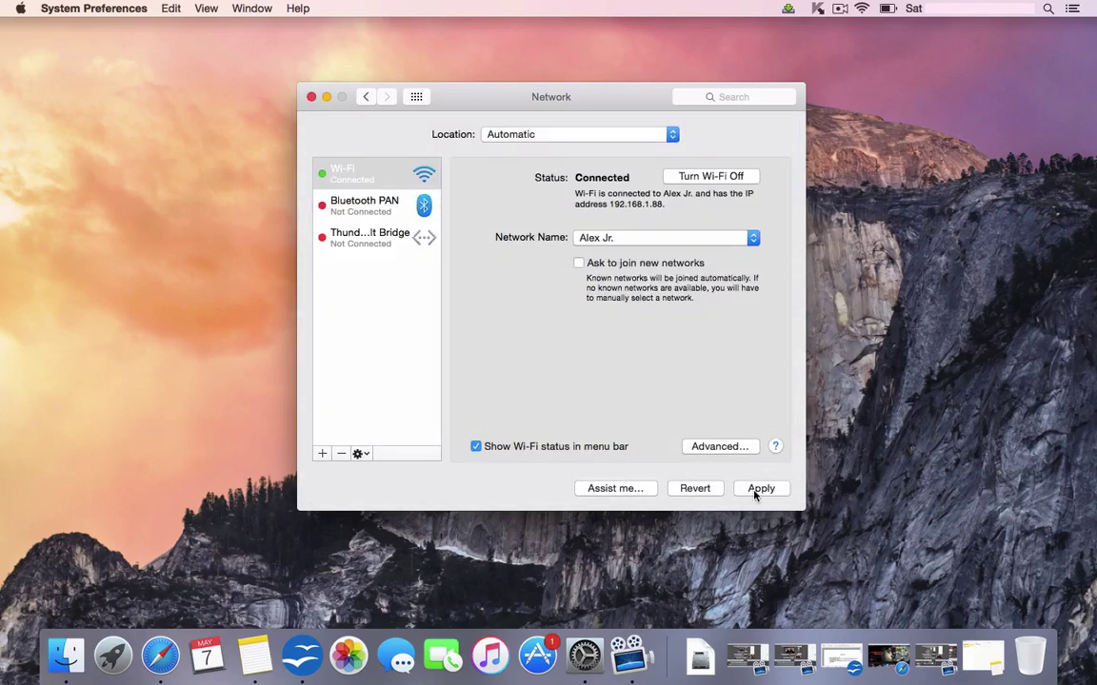
left_click(757, 489)
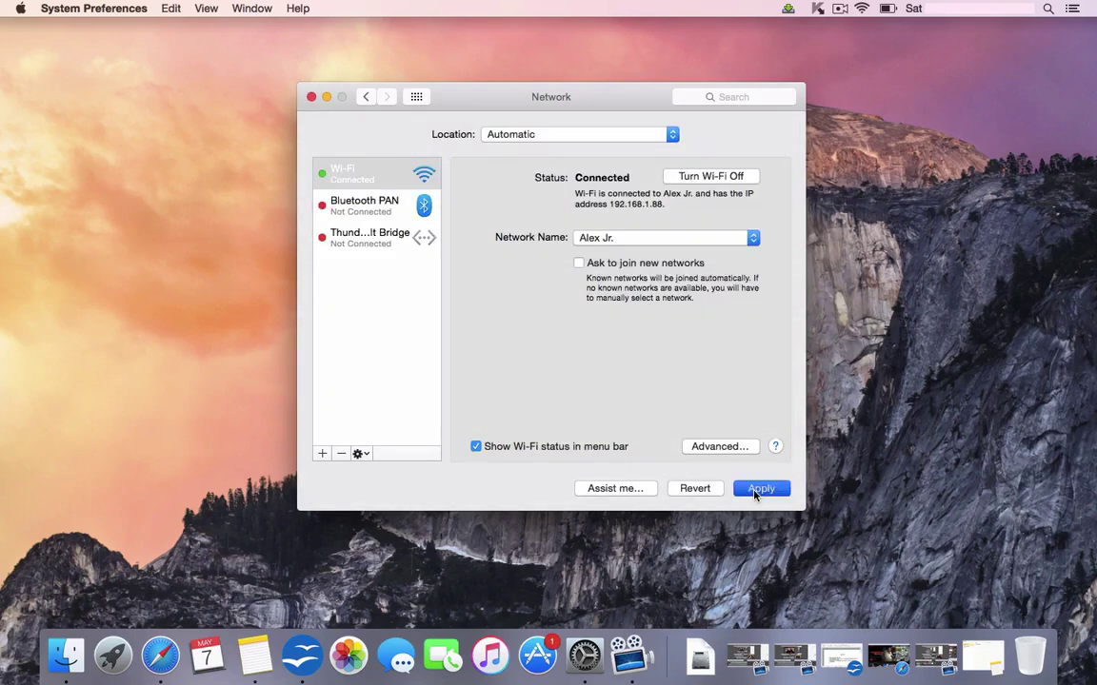
Close the Network preferences window
left_click(311, 97)
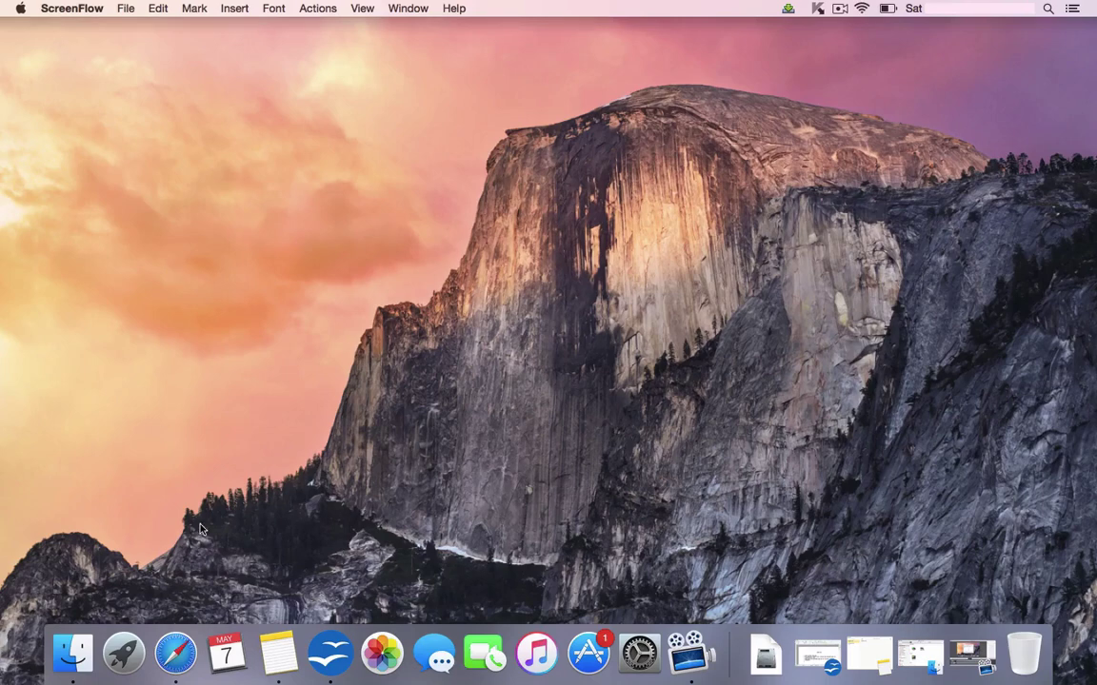
left_click(176, 654)
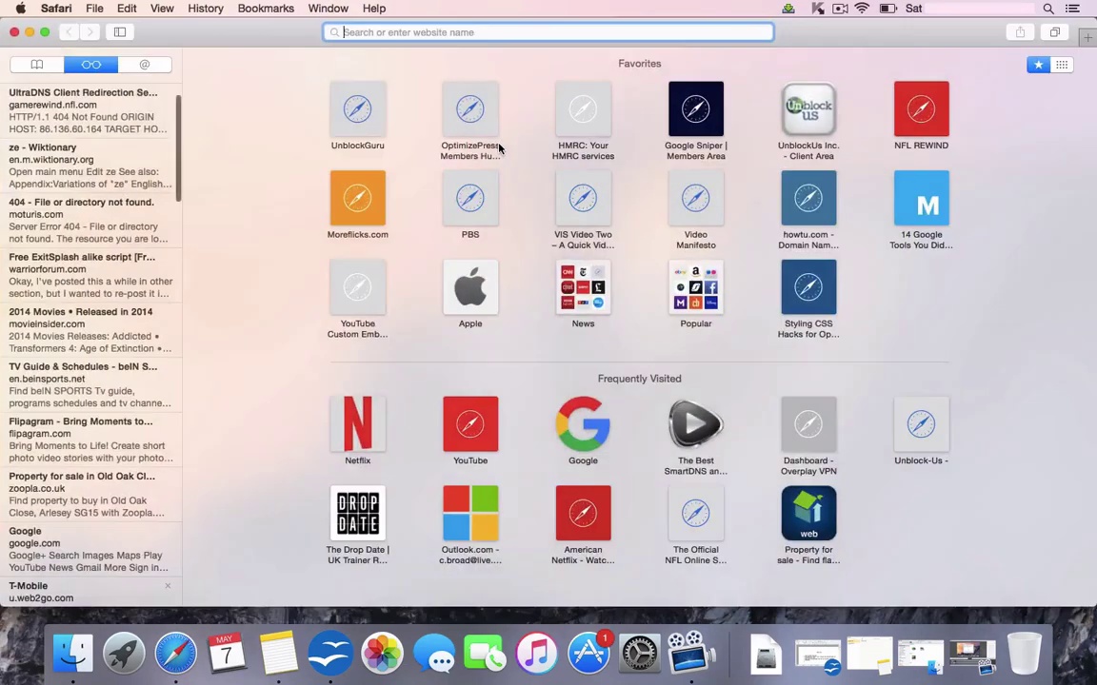
type("www.ov")
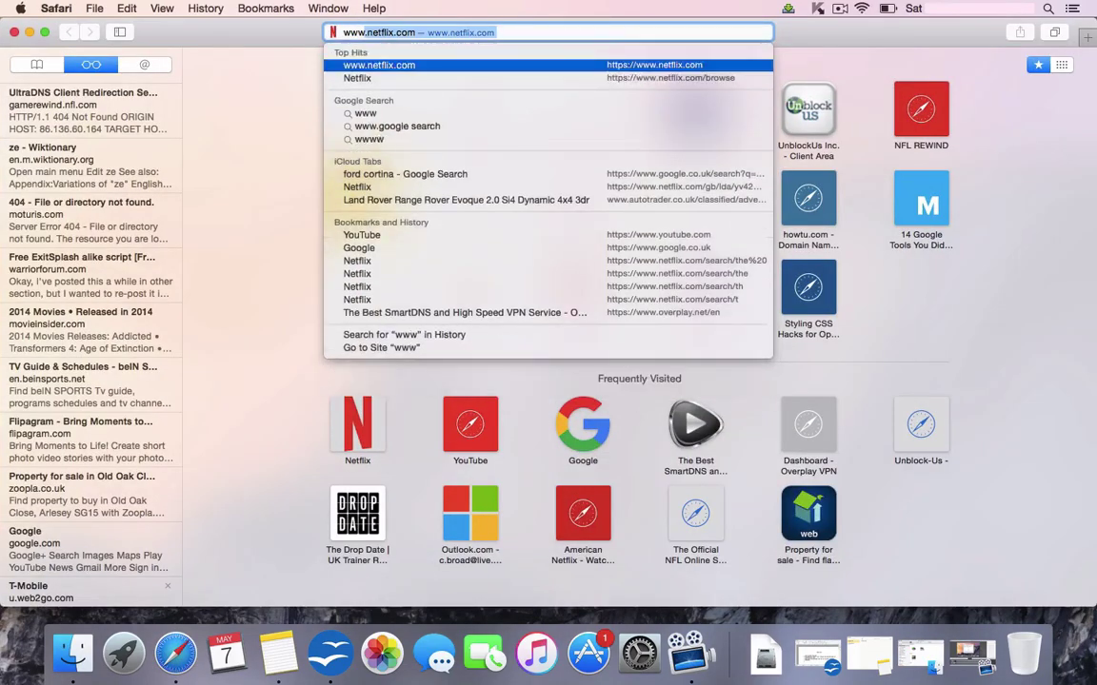
type("er-")
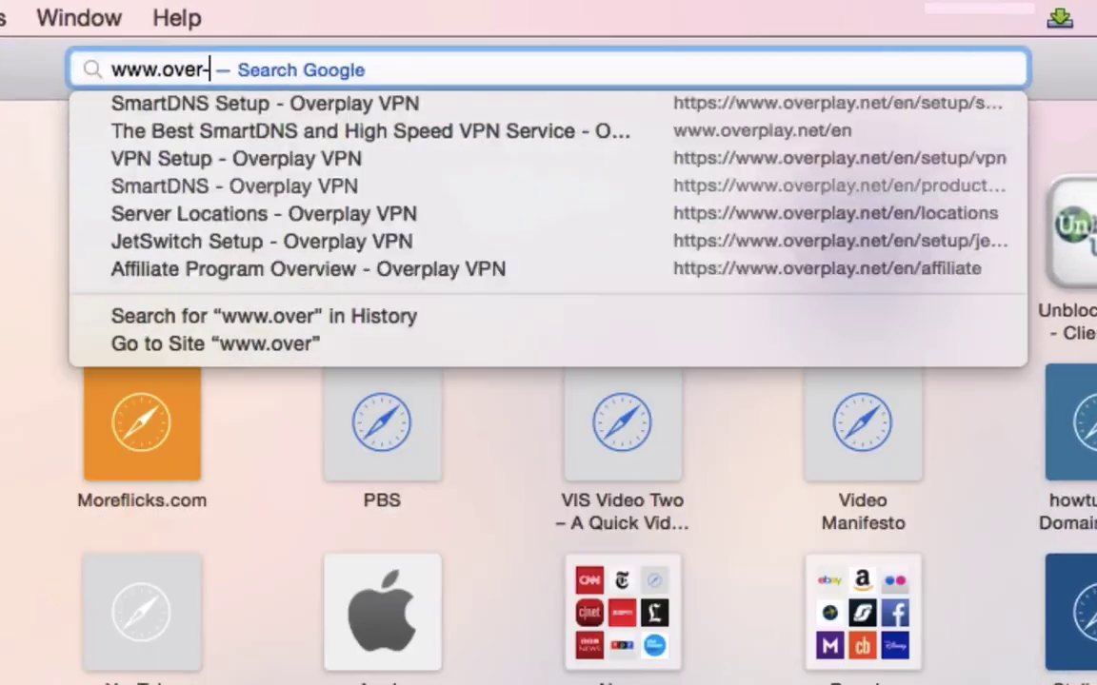
type("play.net")
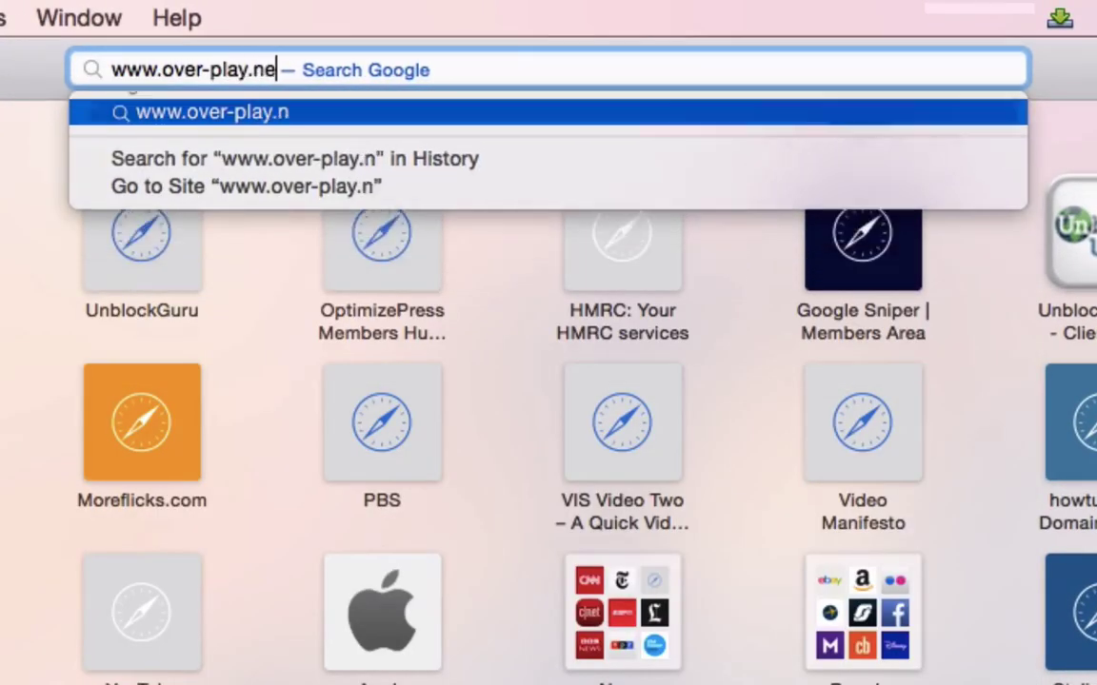
key("Return")
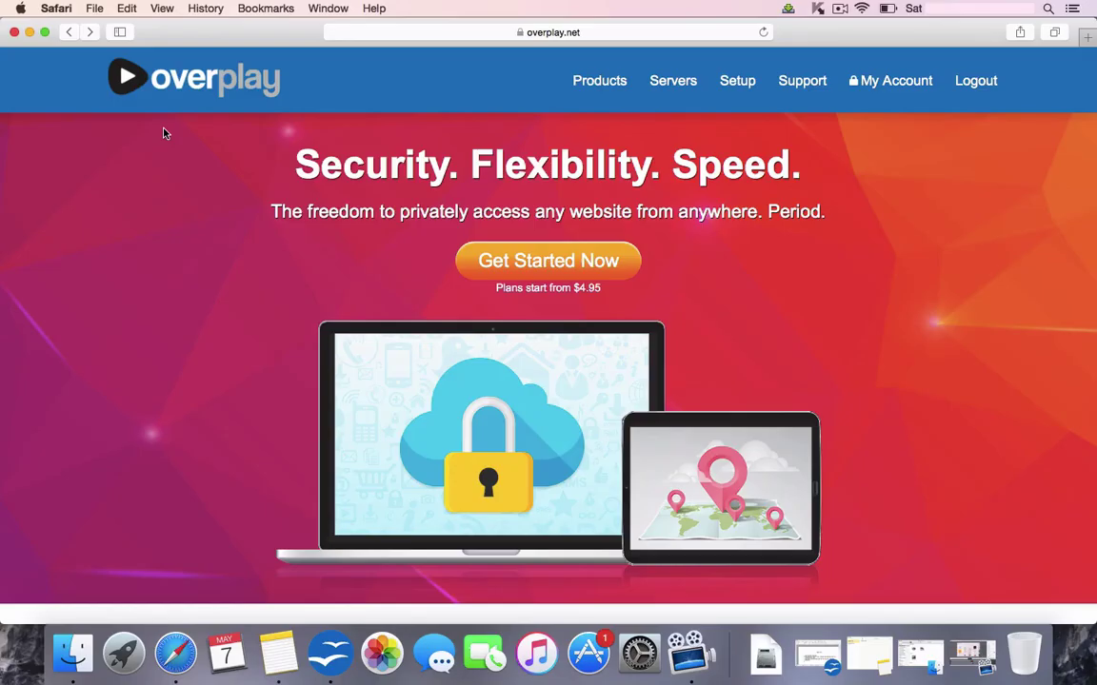
left_click(515, 263)
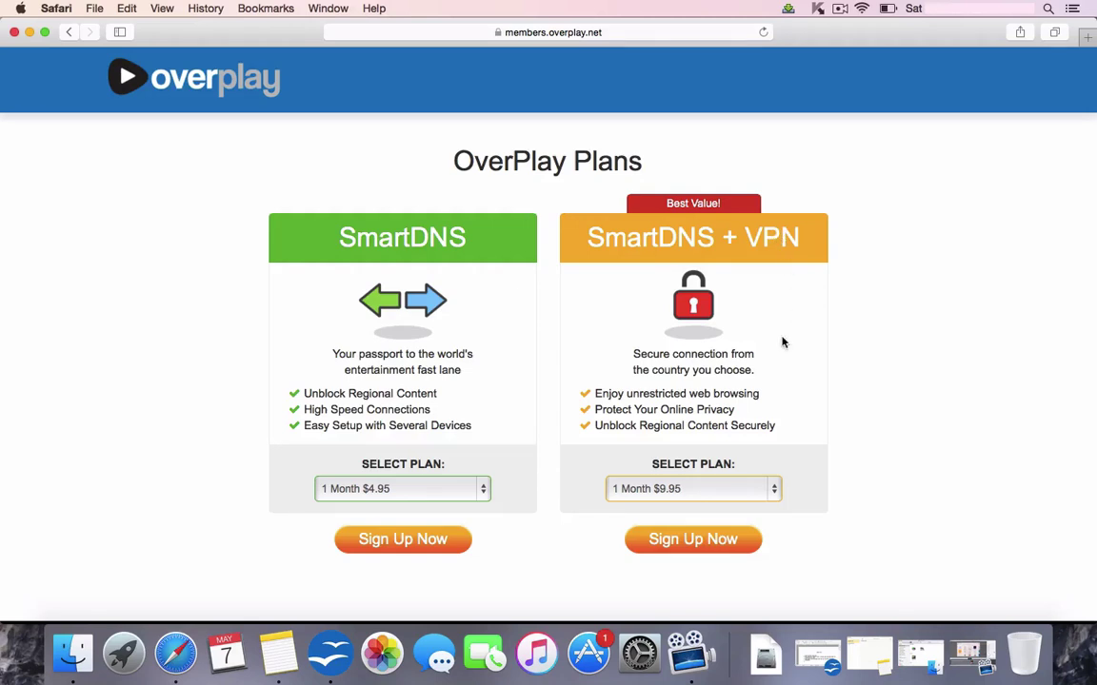
Keep the SmartDNS plan at 1 Month $4.95 and submit the sign-up
scroll(559, 433, "down", 3)
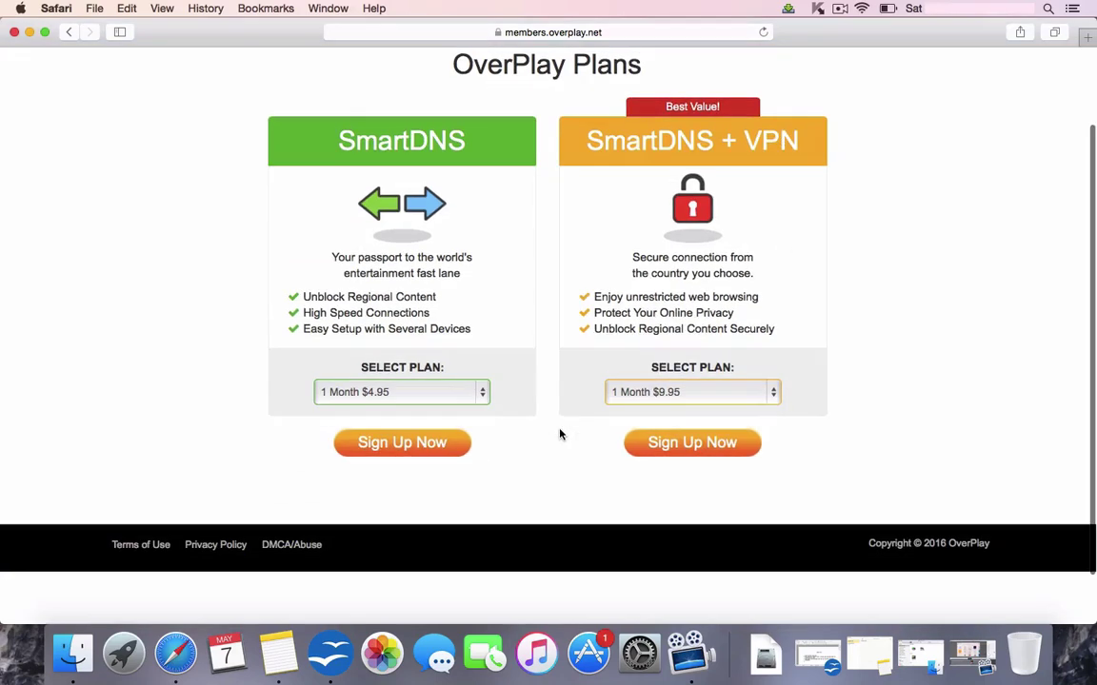
left_click(481, 390)
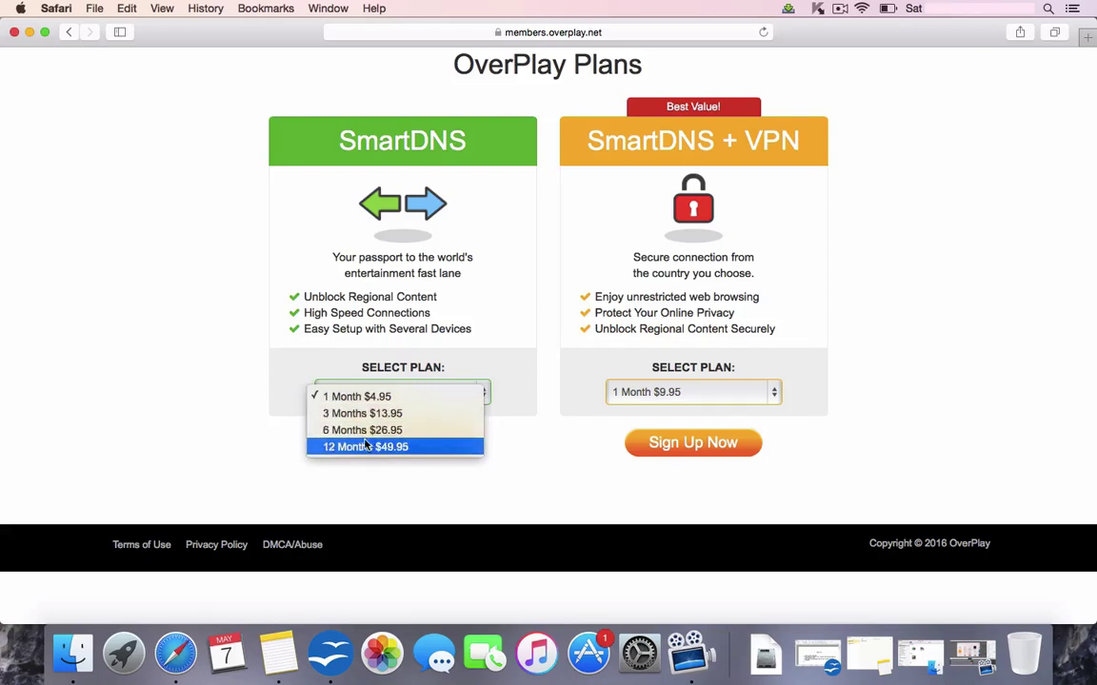
left_click(512, 360)
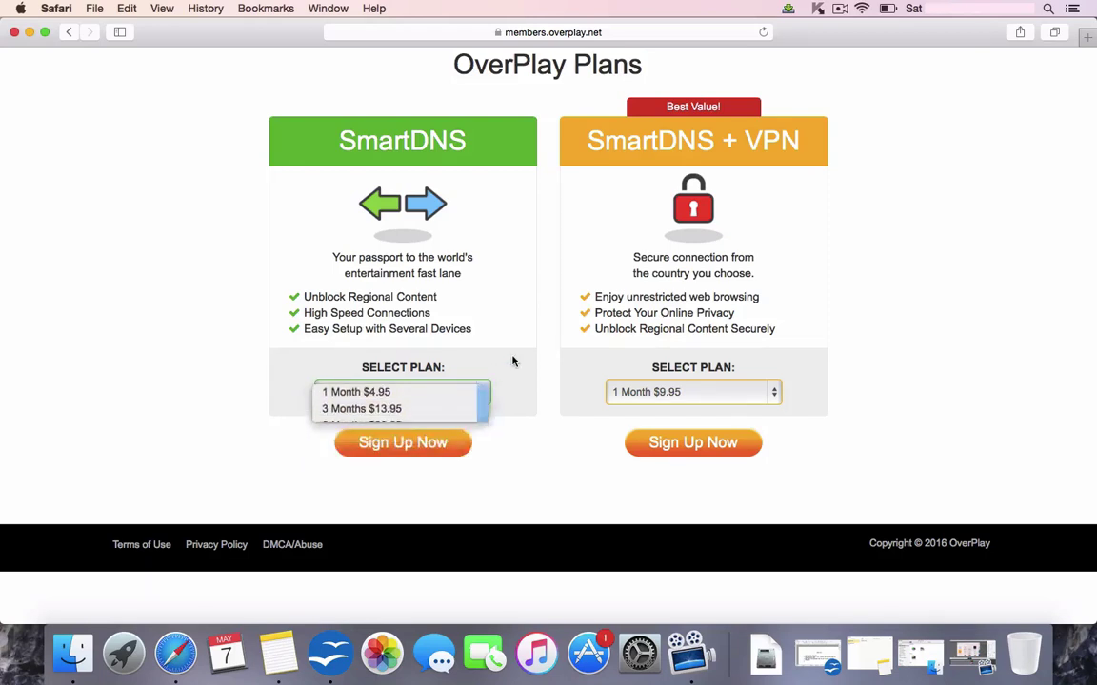
left_click(403, 443)
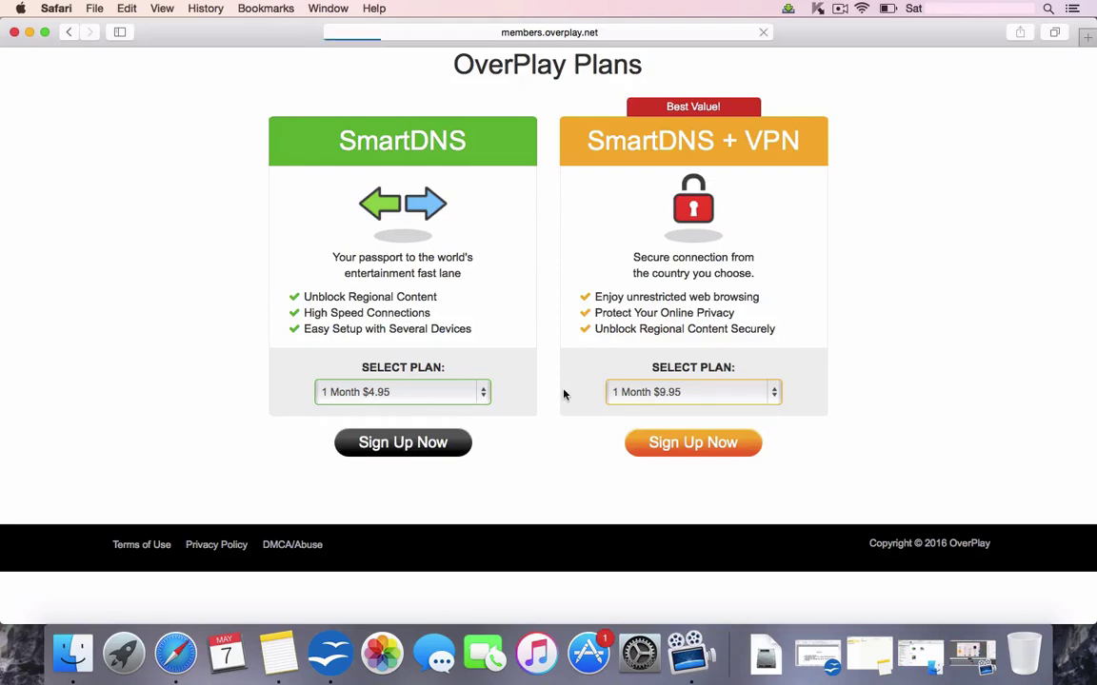
Enter the account username and password in the checkout form, leaving the confirmation empty
scroll(563, 394, "down", 4)
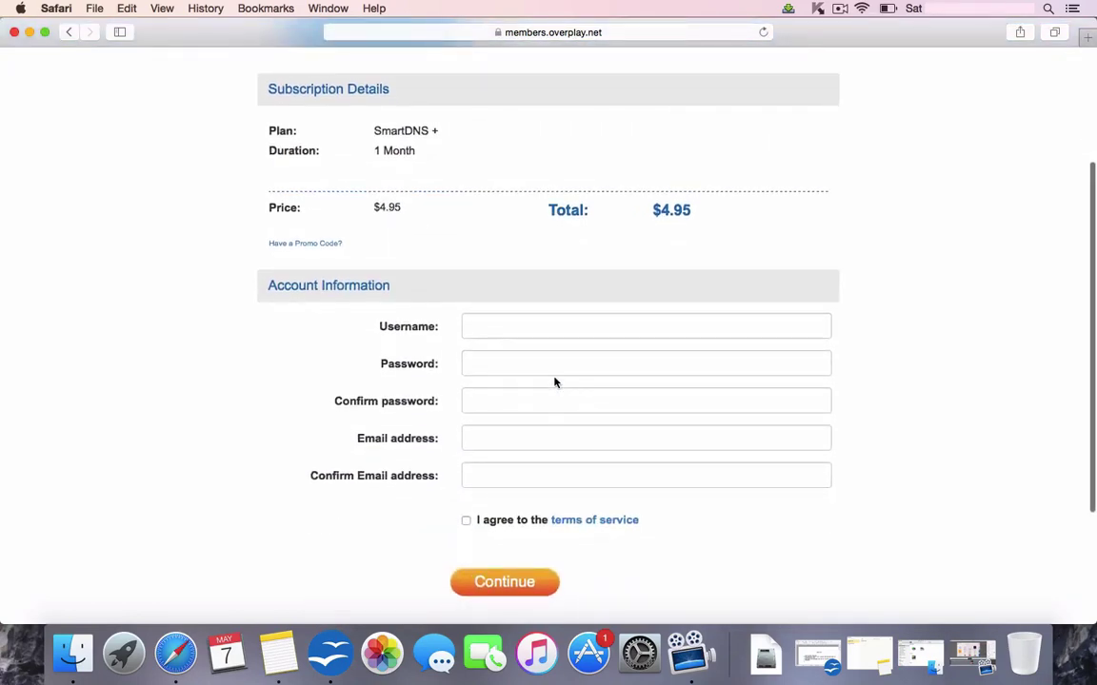
left_click(491, 328)
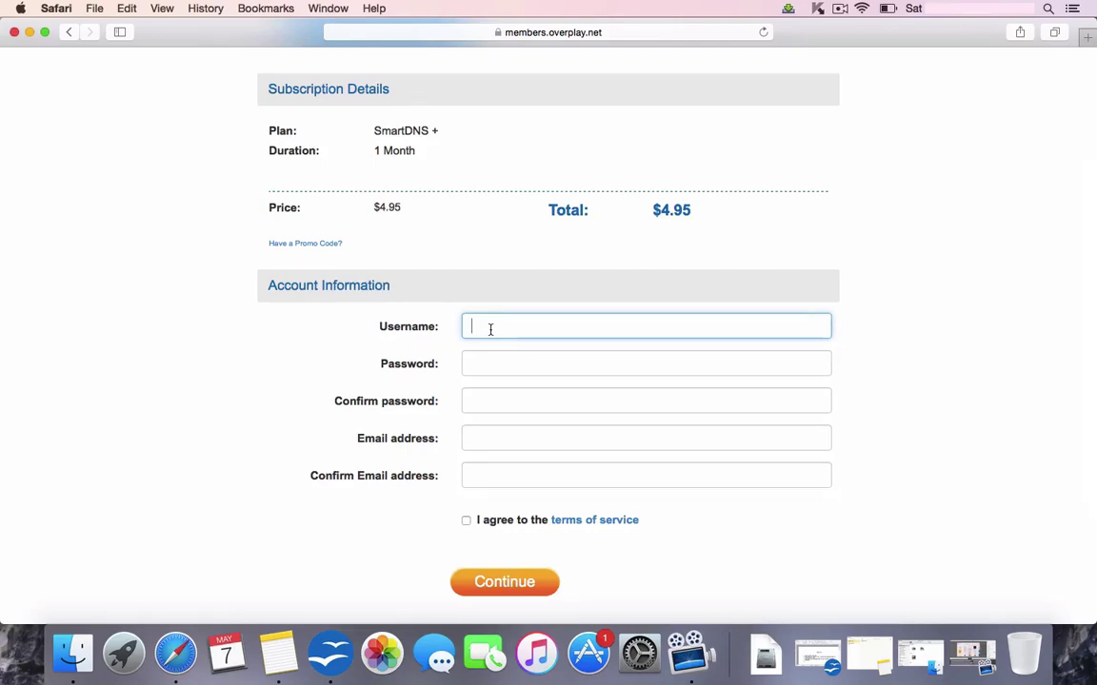
type("Chris")
key("Tab")
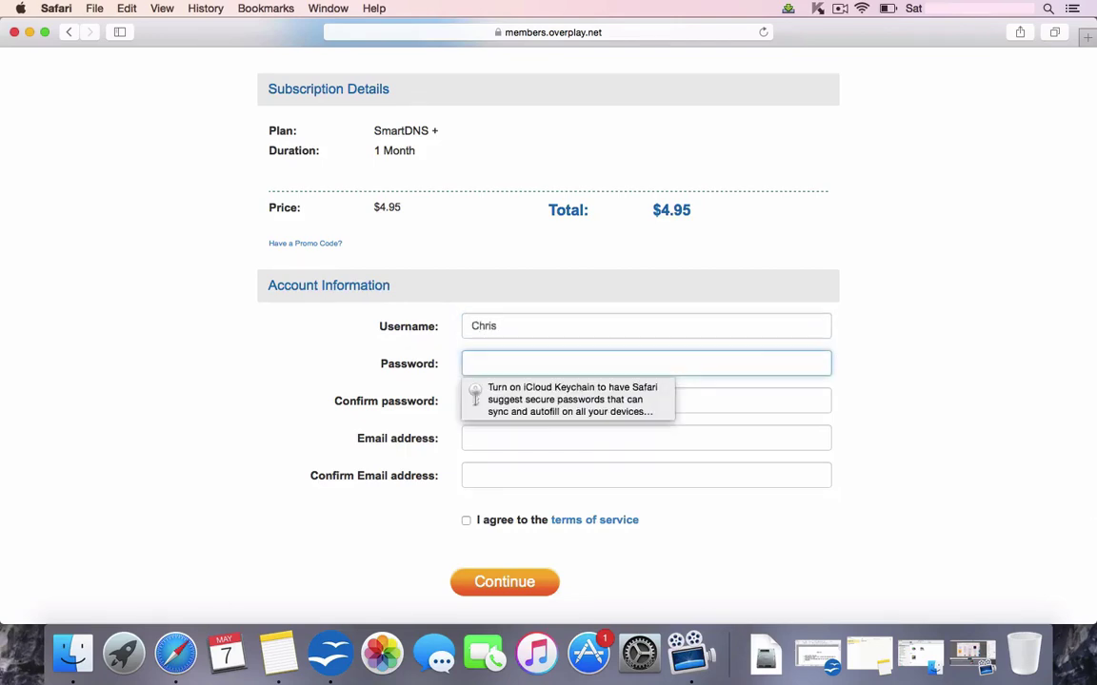
type("••••••")
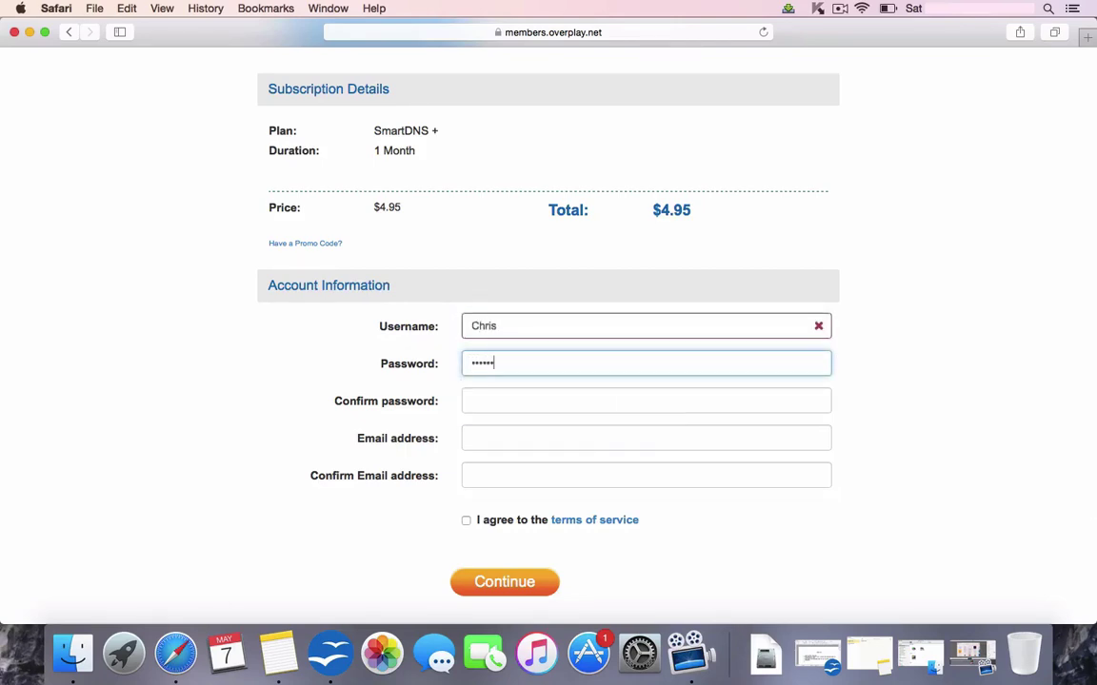
left_click(500, 396)
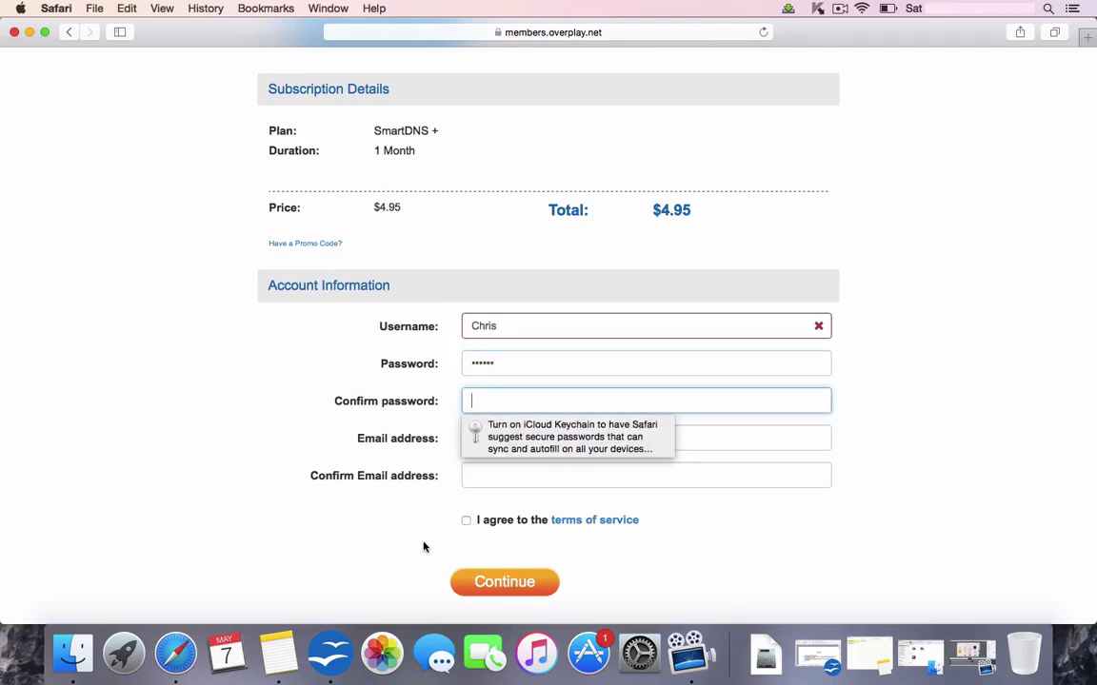
scroll(423, 546, "down", 3)
scroll(471, 400, "up", 8)
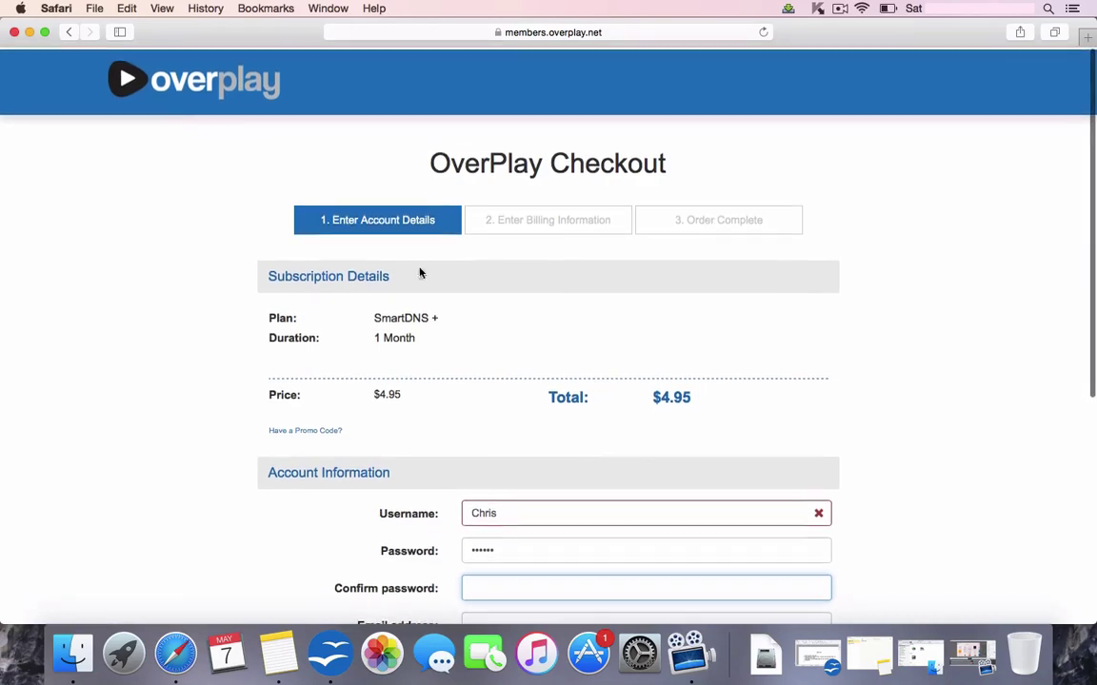
Go from the OverPlay homepage to My Account's SMARTDNS tab
left_click(200, 86)
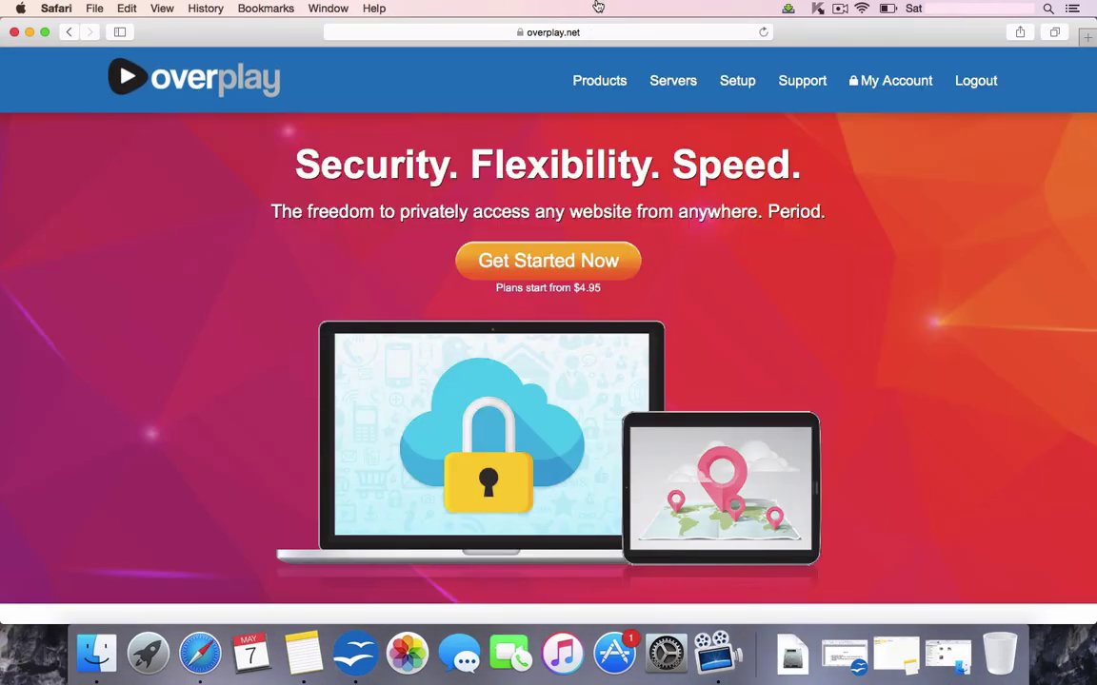
left_click(737, 81)
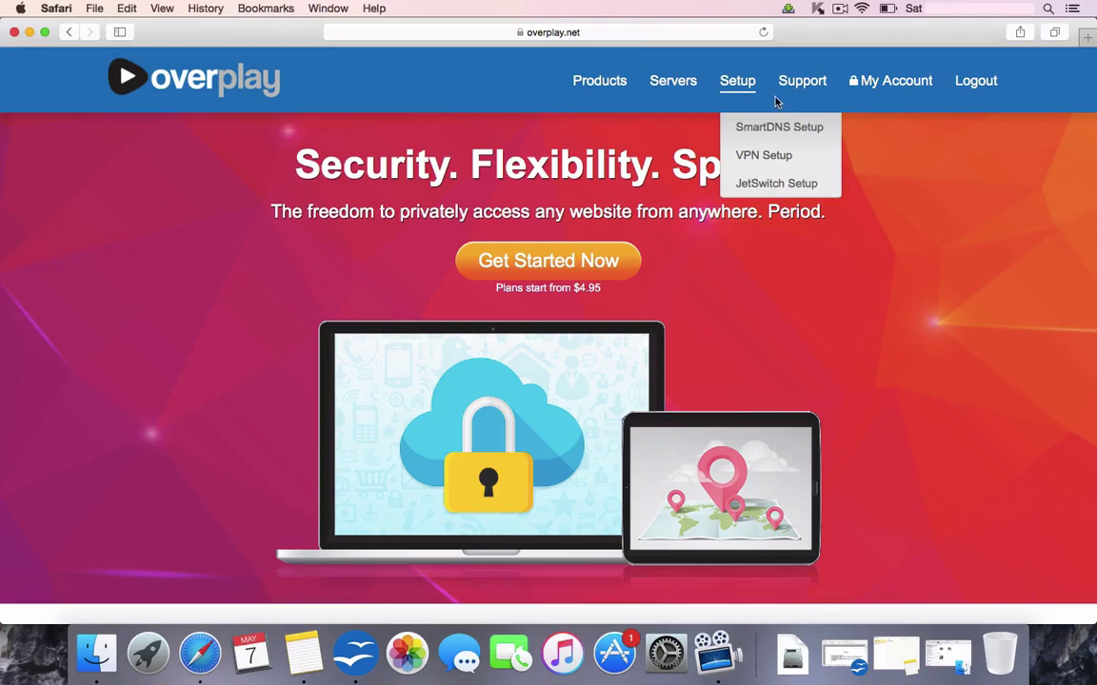
left_click(879, 88)
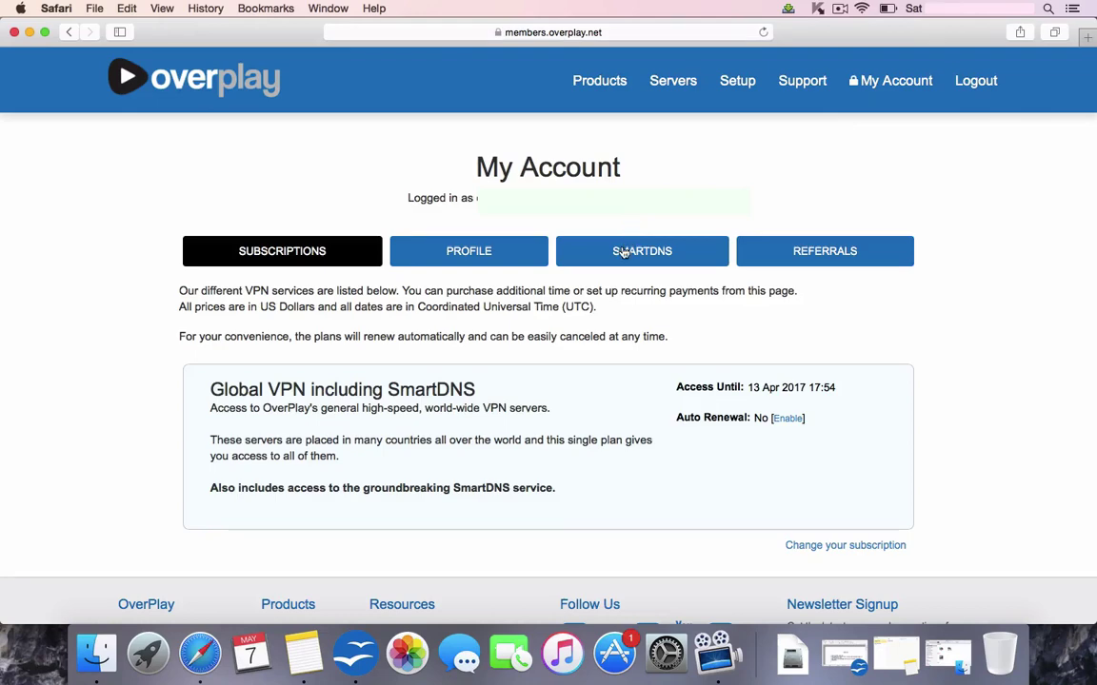
left_click(623, 252)
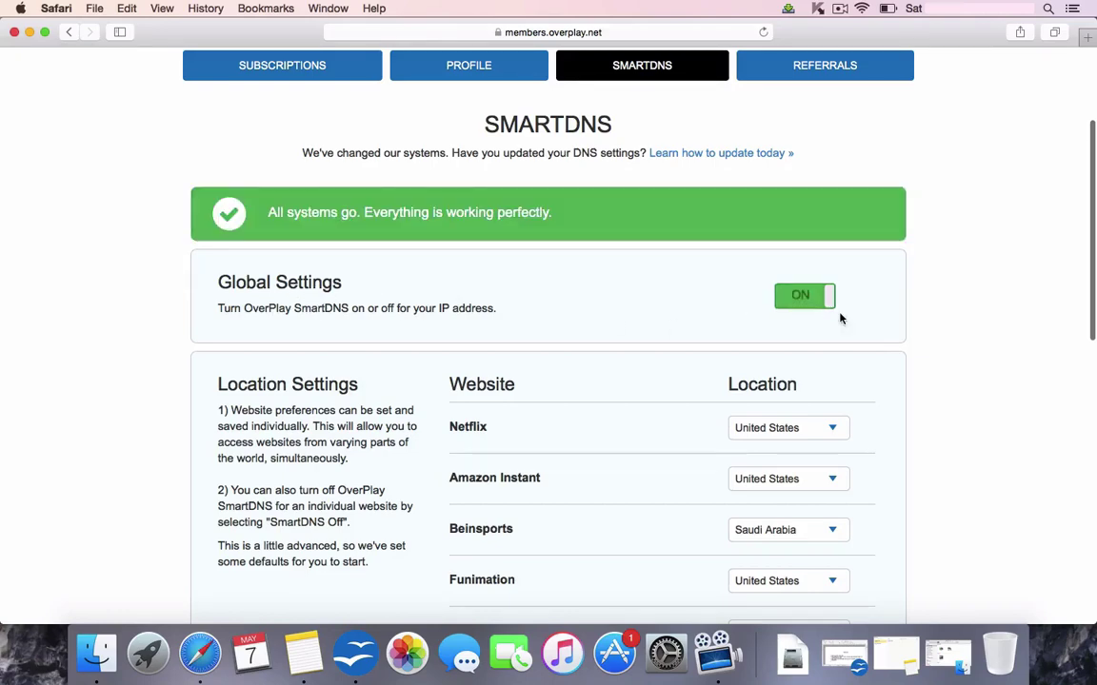
scroll(839, 316, "down", 2)
left_click(835, 340)
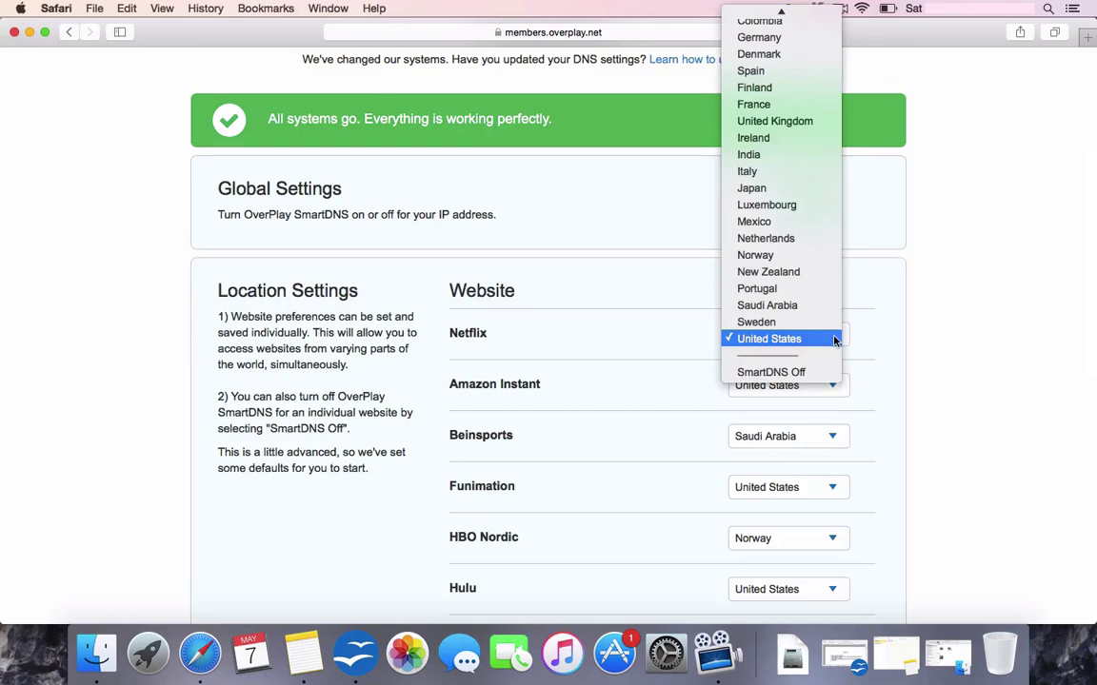
scroll(834, 338, "up", 5)
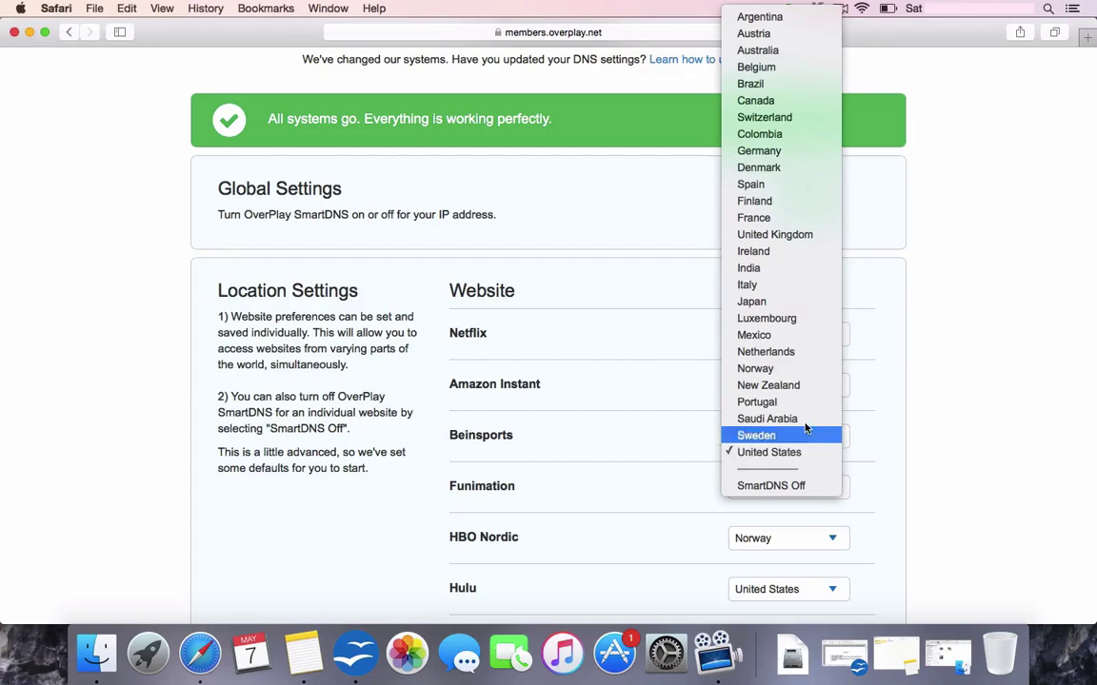
left_click(845, 354)
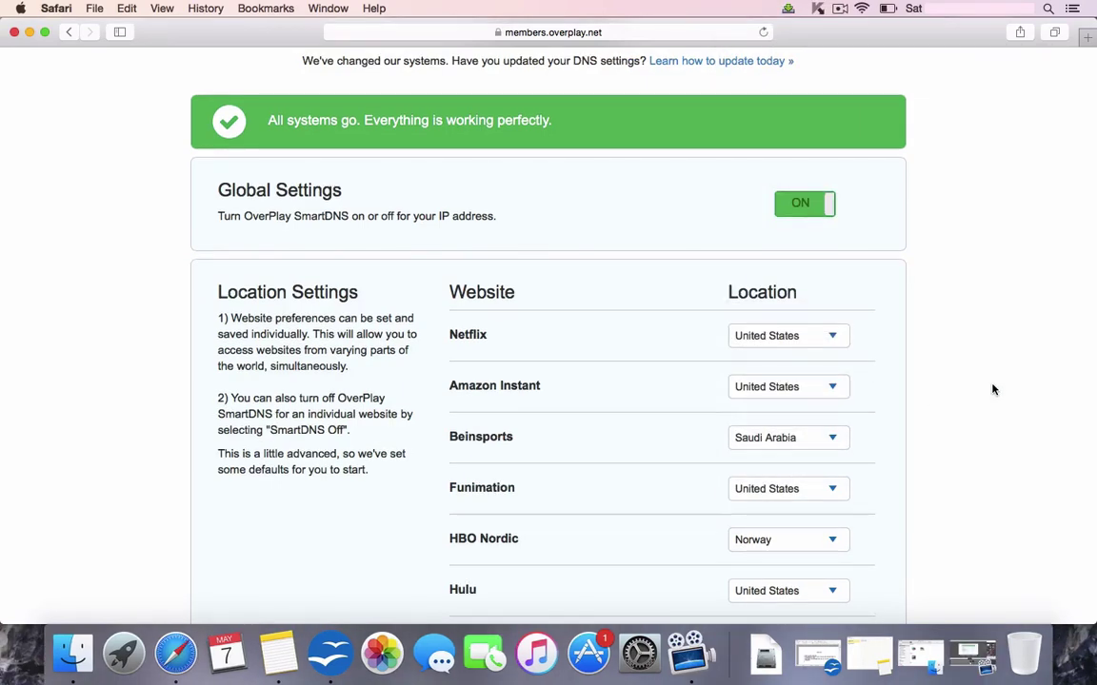
Reopen Safari fresh, load netflix.com, and enter the account owner's profile
left_click(14, 32)
left_click(176, 653)
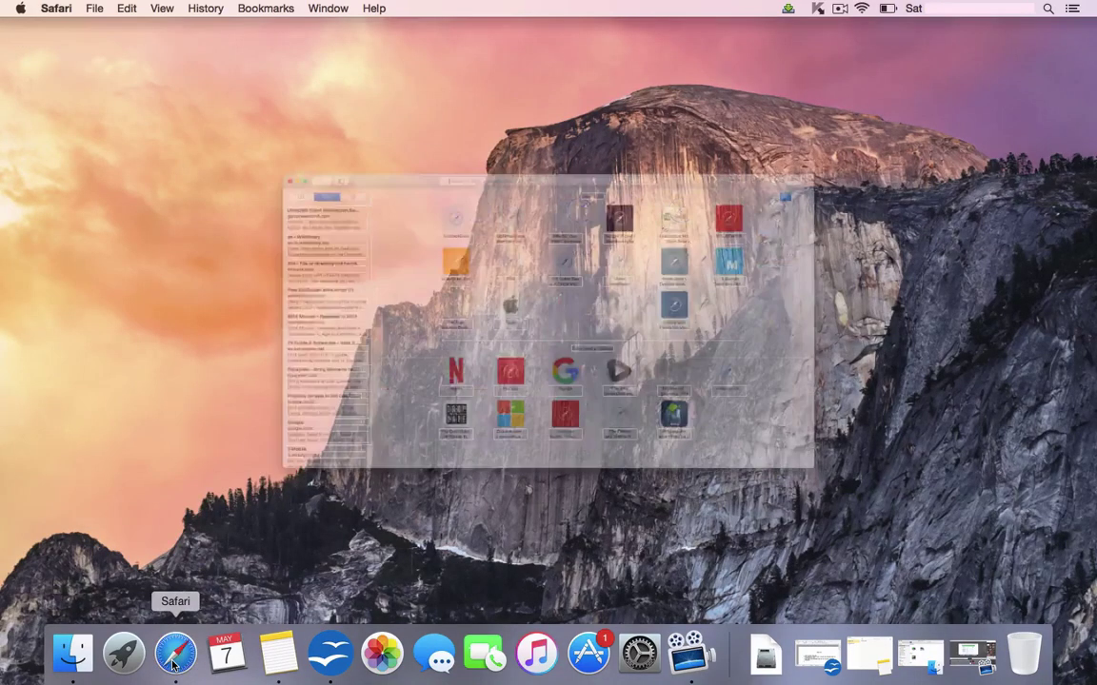
type("netfli")
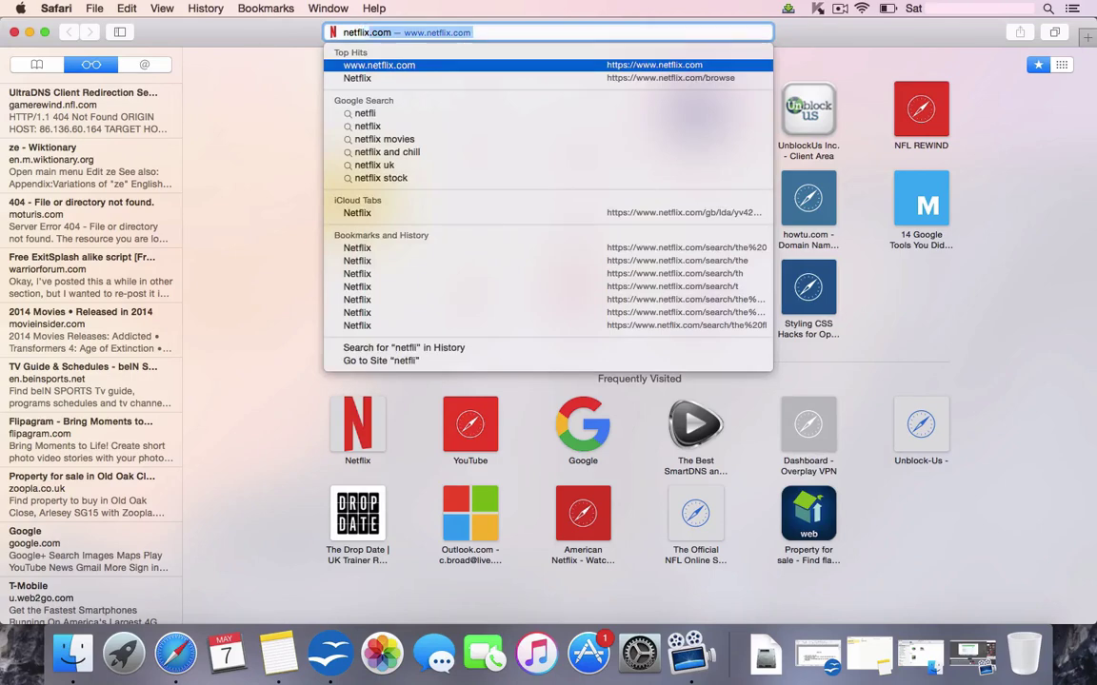
key("Return")
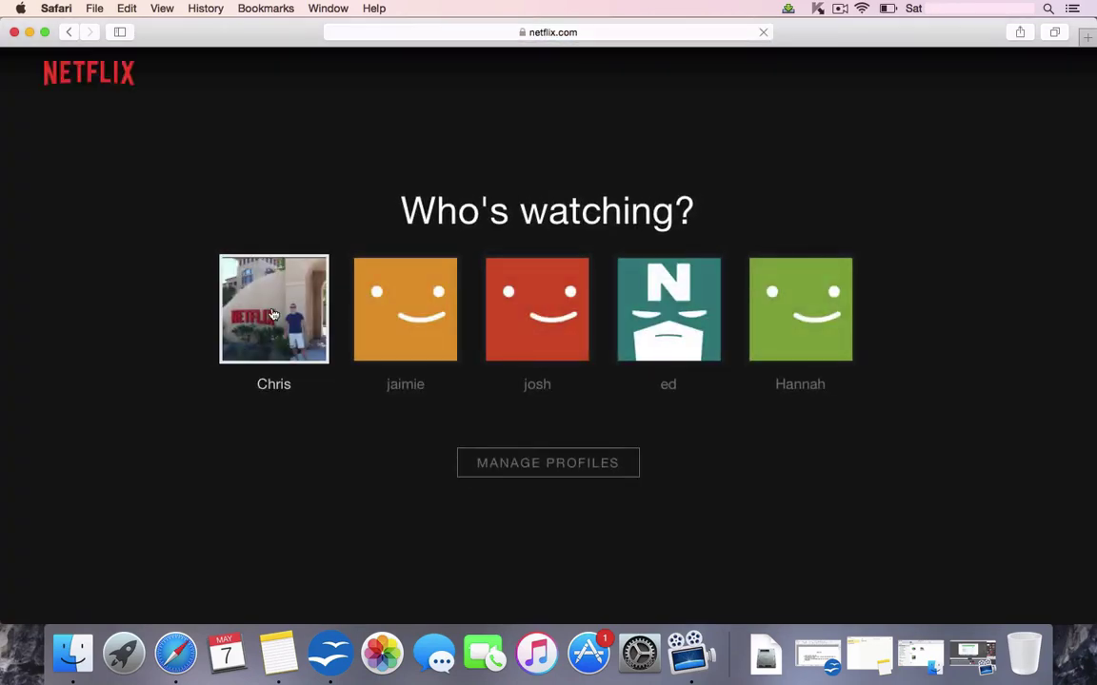
left_click(273, 314)
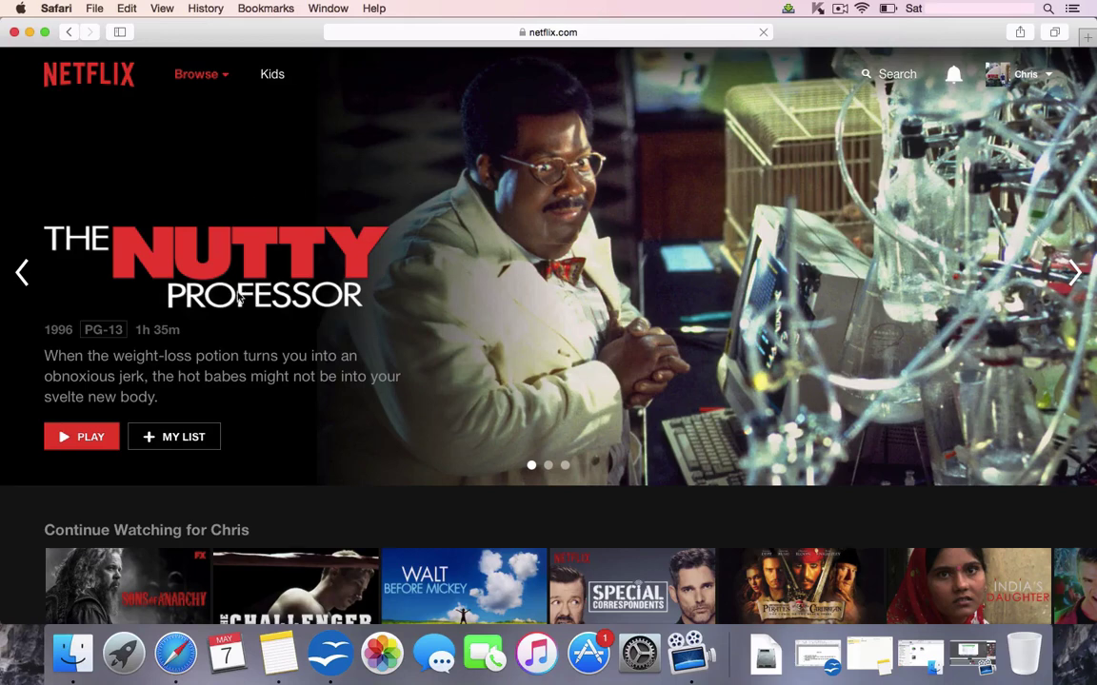